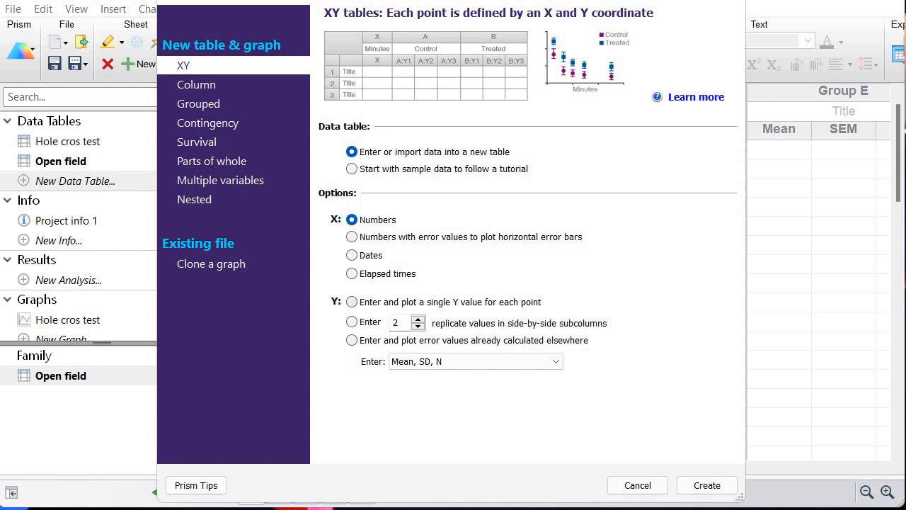
# - Create a new XY data table with numeric X values and already calculated error values entered as Mean, SEM, N
pyautogui.click(352, 340)
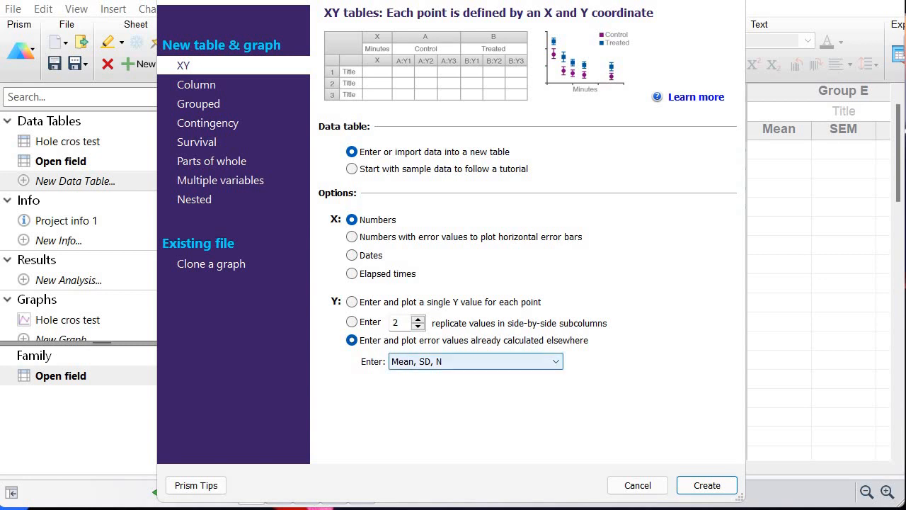
pyautogui.click(476, 361)
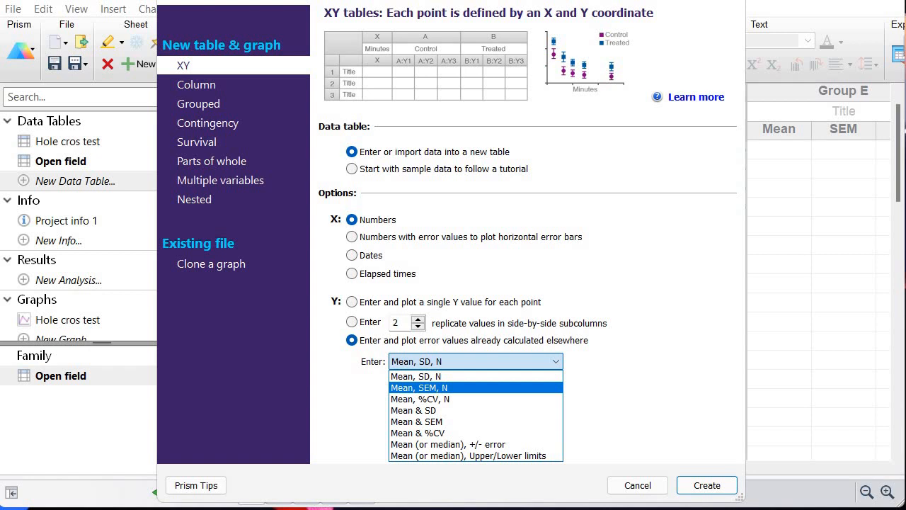
pyautogui.press('Return')
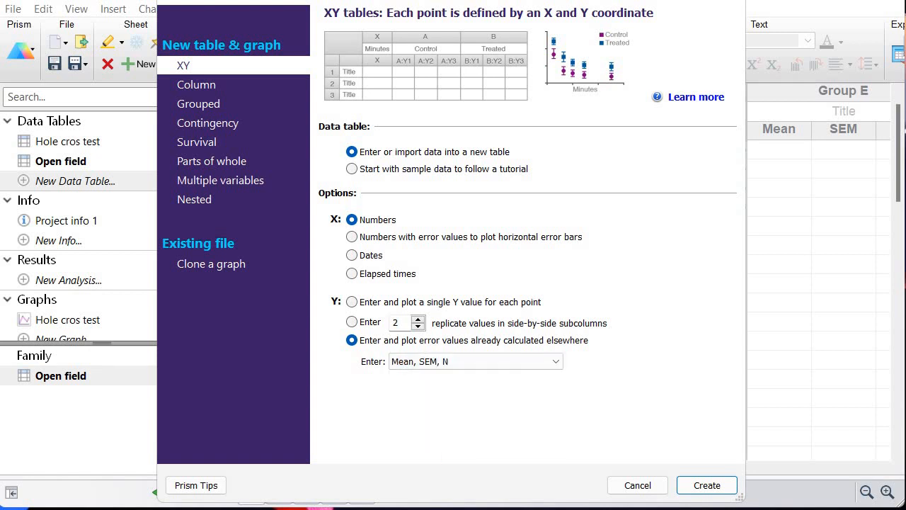
pyautogui.click(689, 483)
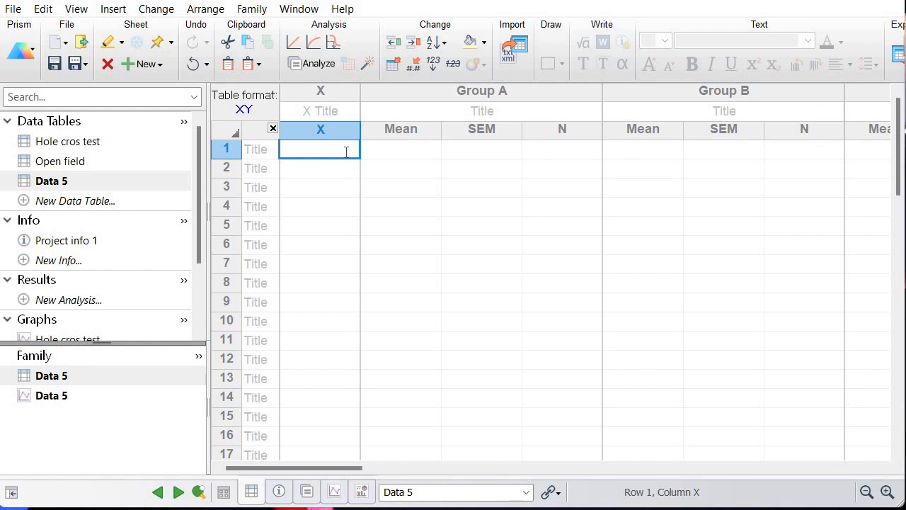
# - Paste the copied data into the new table, starting at the first X cell
pyautogui.rightClick(344, 152)
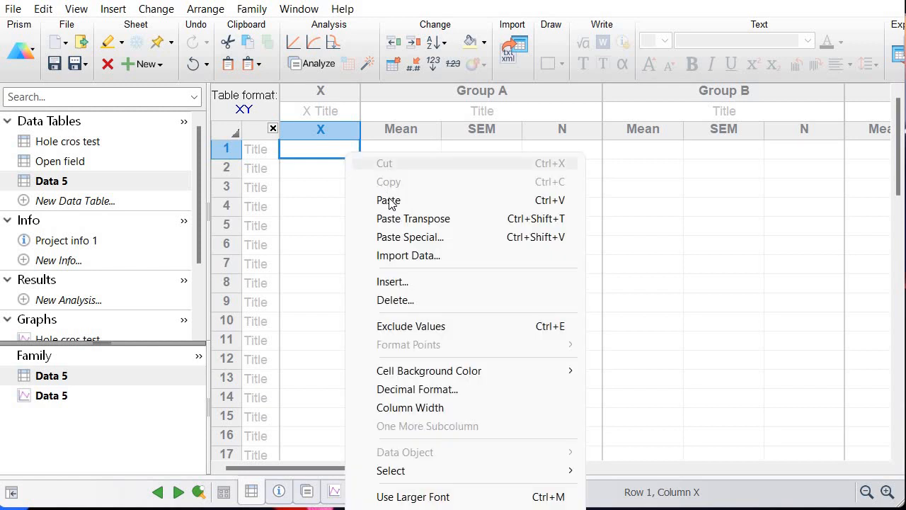
pyautogui.click(386, 200)
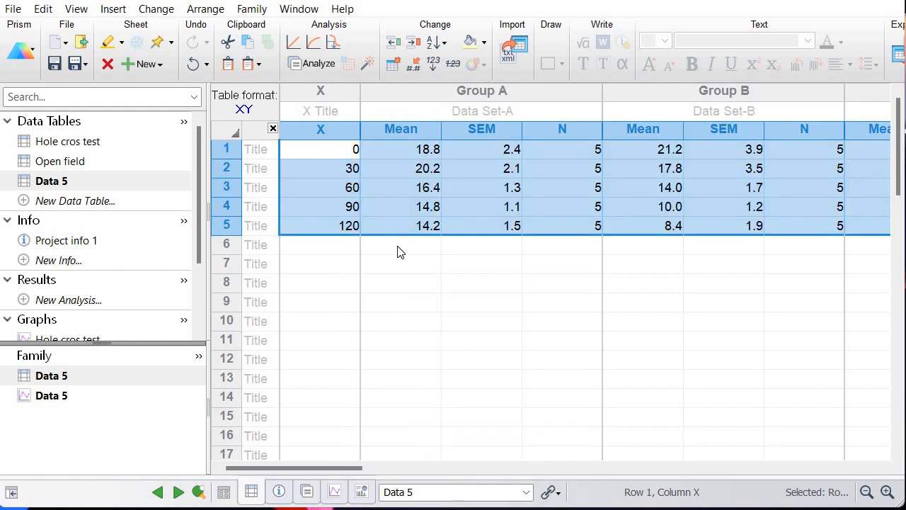
pyautogui.click(398, 252)
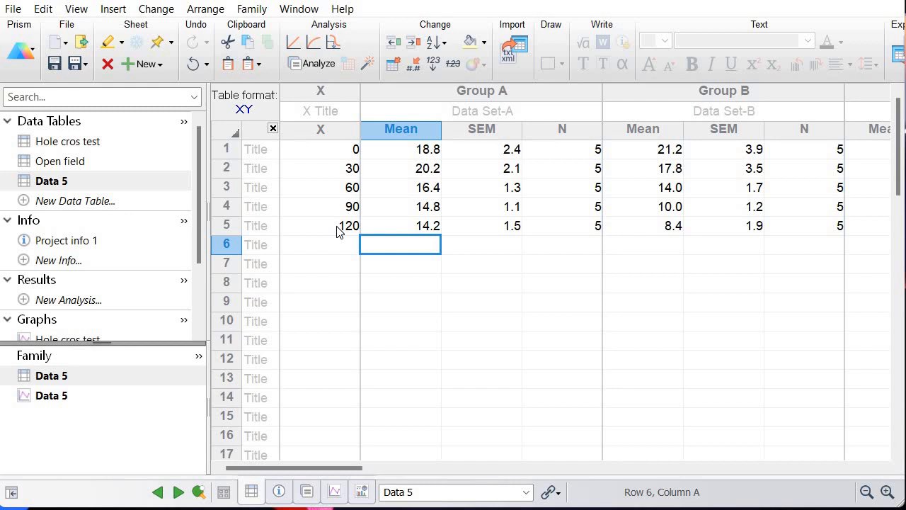
# - Title the X column "Time" and the Group A data set "Control"
pyautogui.click(321, 111)
pyautogui.write('Time')
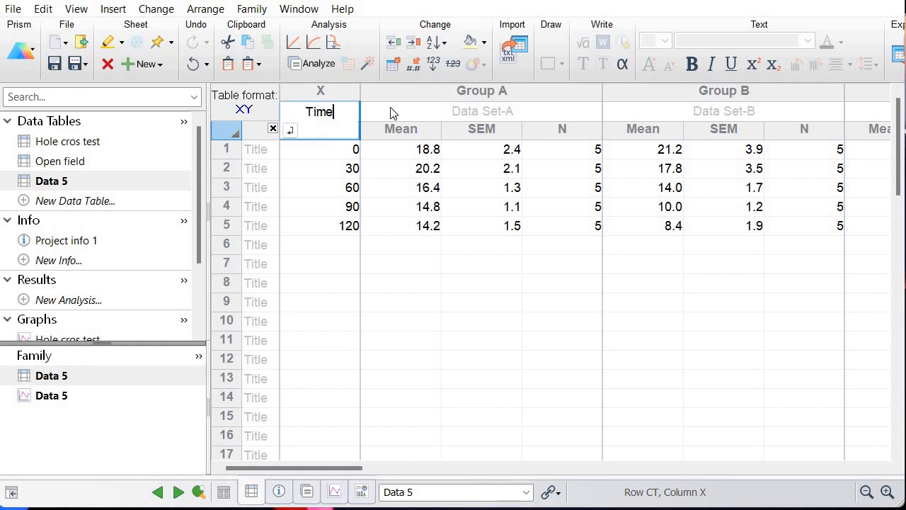
pyautogui.click(481, 87)
pyautogui.click(504, 86)
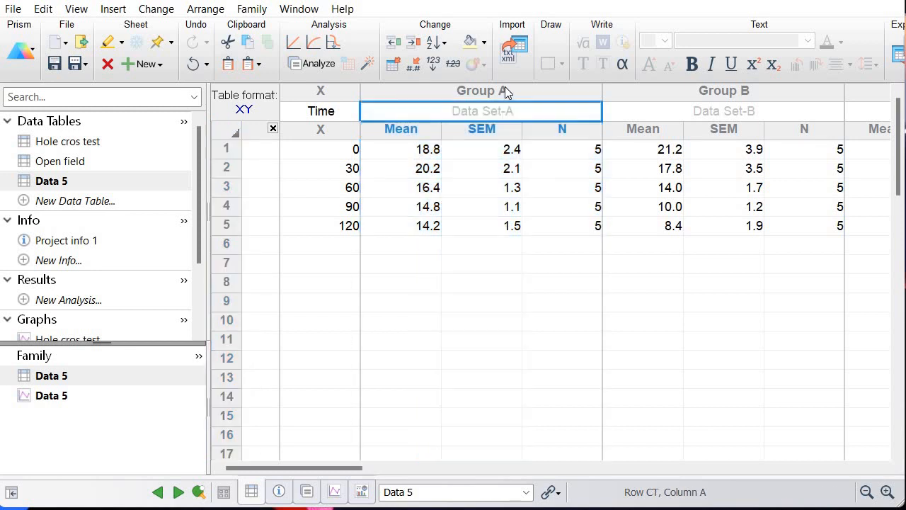
pyautogui.click(506, 110)
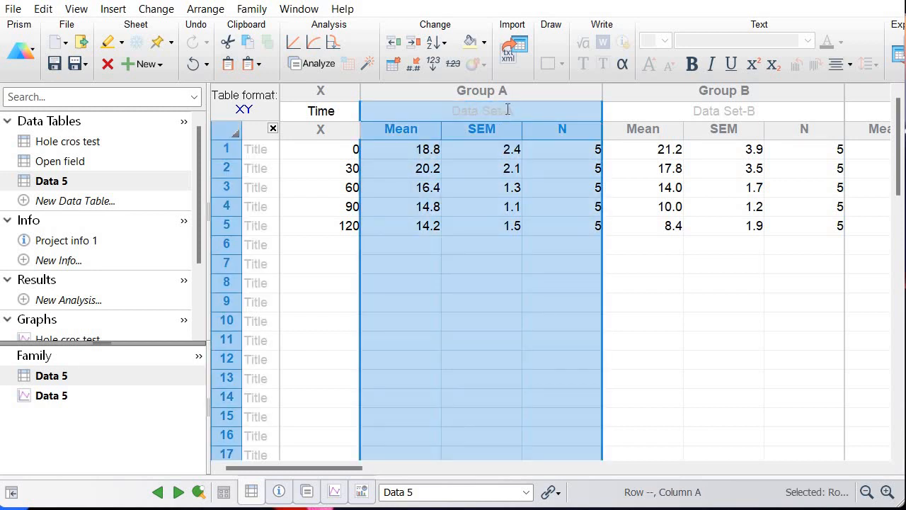
pyautogui.click(506, 111)
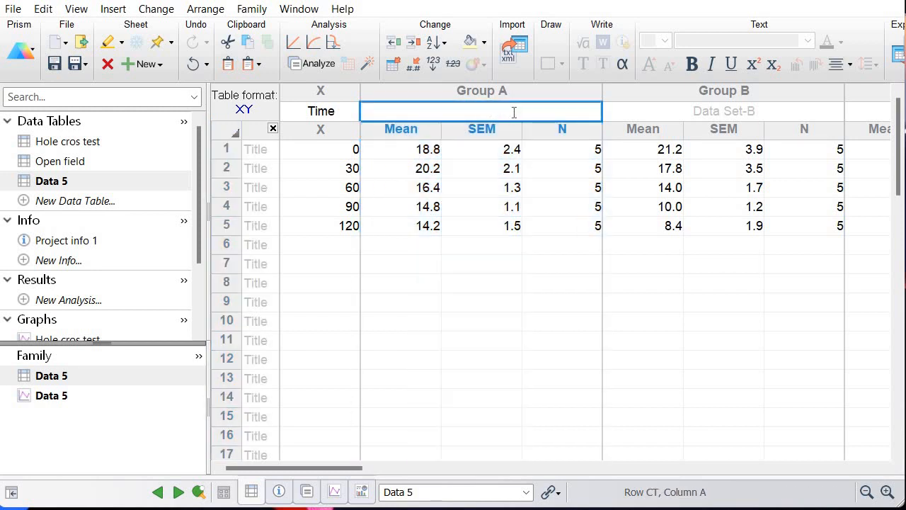
pyautogui.write('Co')
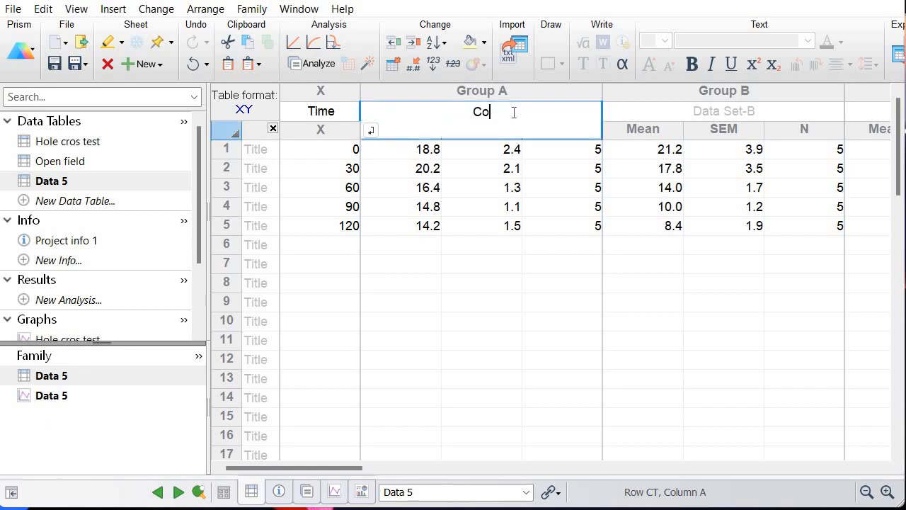
pyautogui.write('ntrol')
# - Title the Group B data set "Standard"
pyautogui.click(648, 113)
pyautogui.write('S')
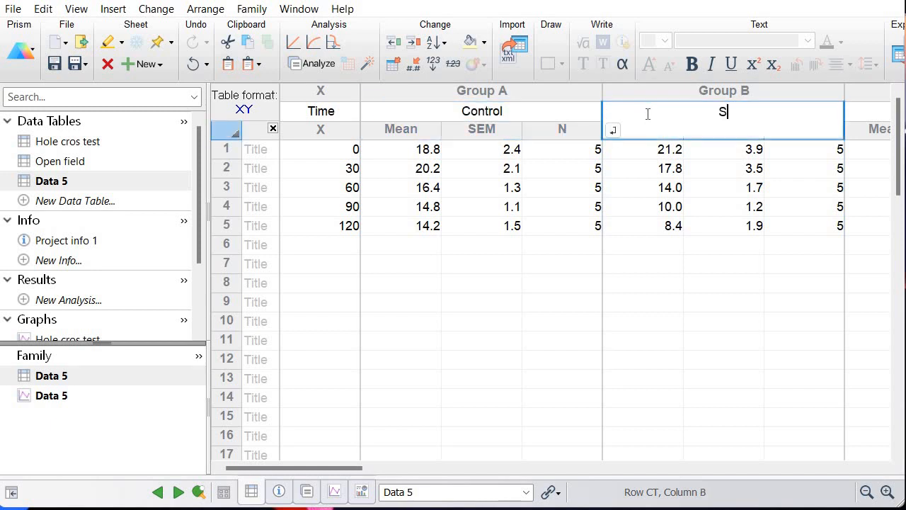
pyautogui.write('tandarddard')
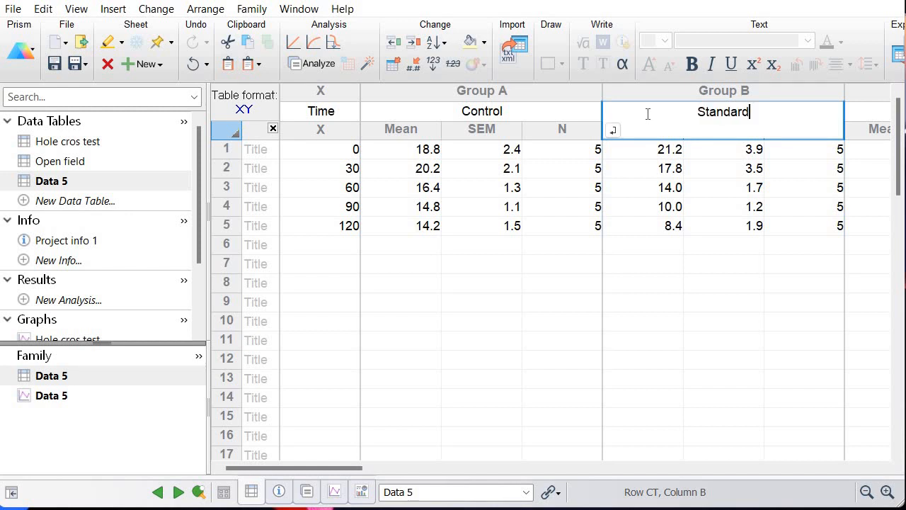
pyautogui.press('Tab')
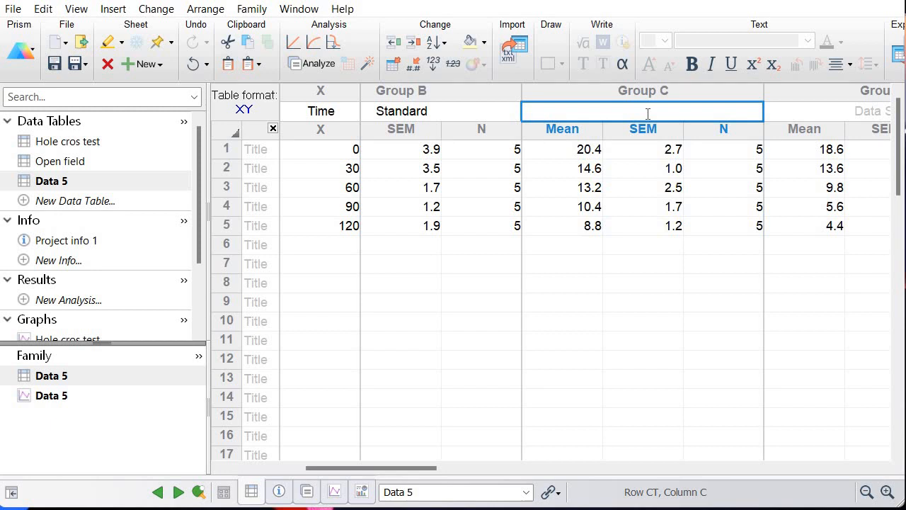
# - Title the Group C data set "Treatment 1" and the Group D data set "Treatment 2"
pyautogui.write('TRe')
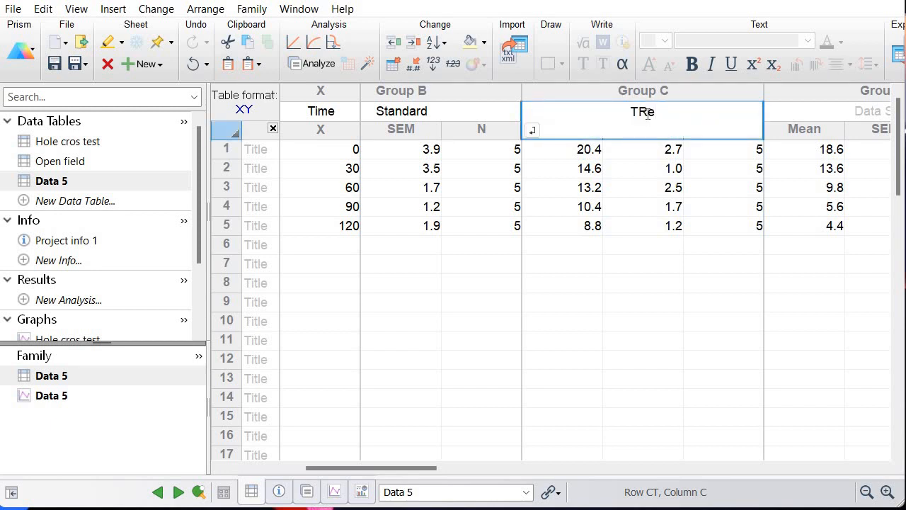
pyautogui.press('BackSpace')
pyautogui.press('BackSpace')
pyautogui.write('reatment 1')
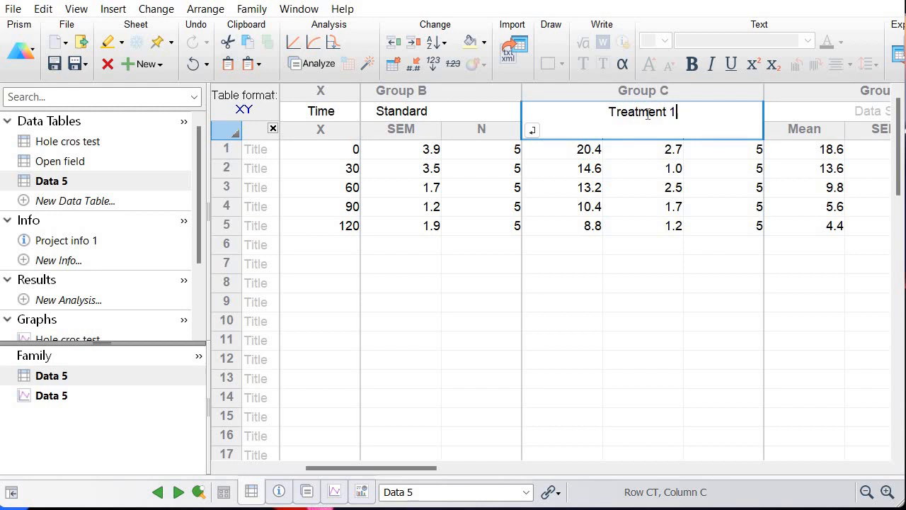
pyautogui.press('Tab')
pyautogui.write('Trea')
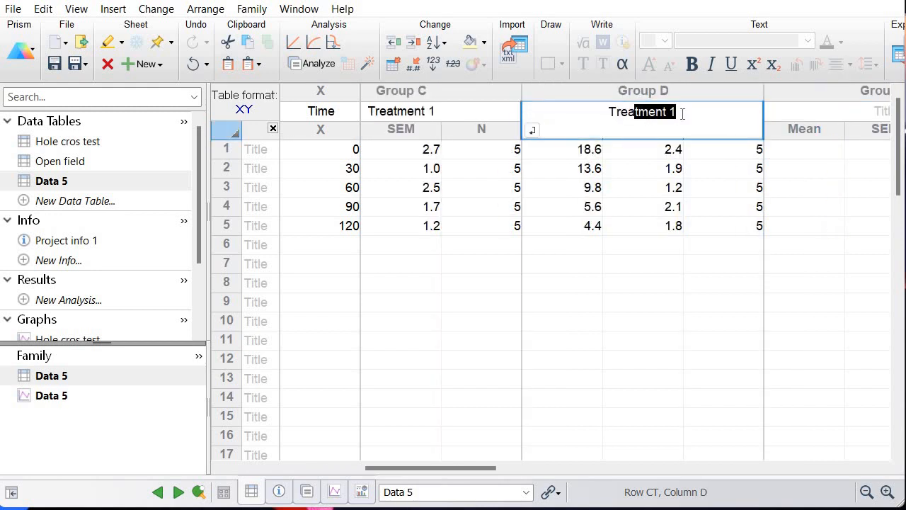
pyautogui.press('Right')
pyautogui.press('BackSpace')
pyautogui.write('2')
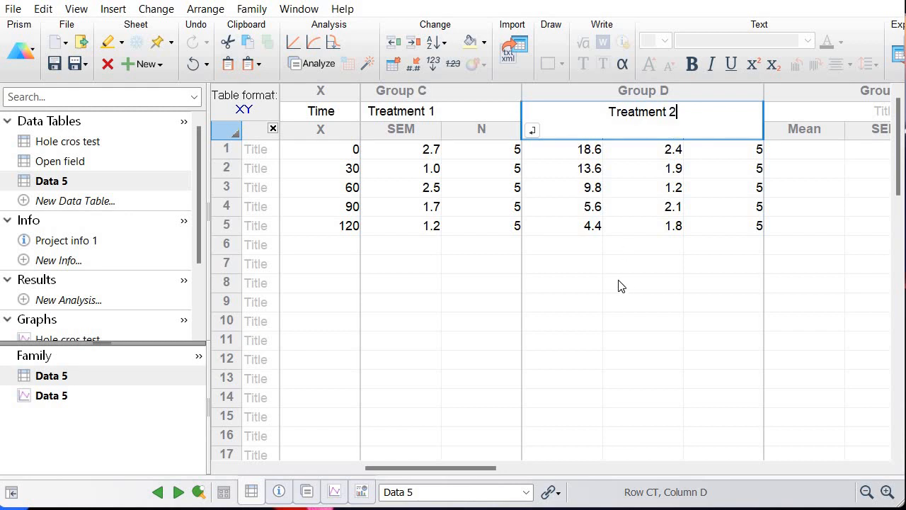
pyautogui.click(618, 284)
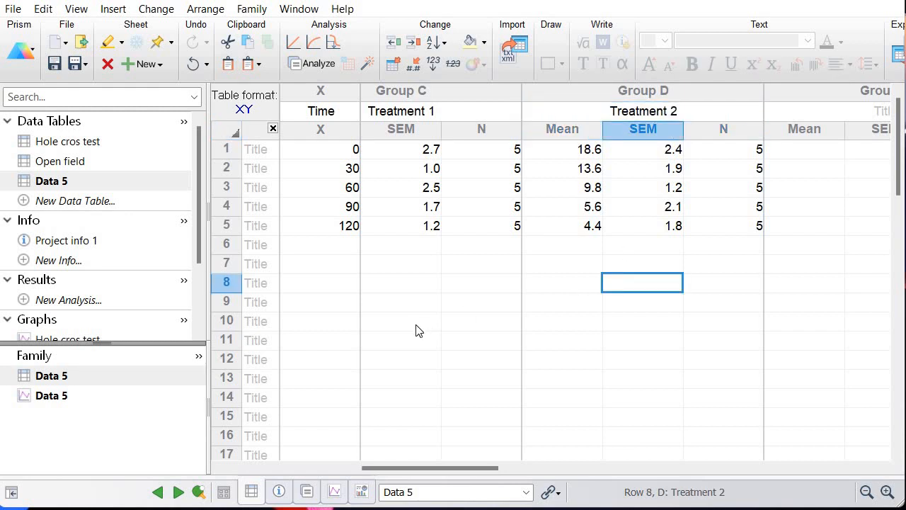
# - Create a new XY graph of the Data 5 table showing points with error bars, plotting Mean and Error with SEM
pyautogui.hscroll(-5, 416, 330)
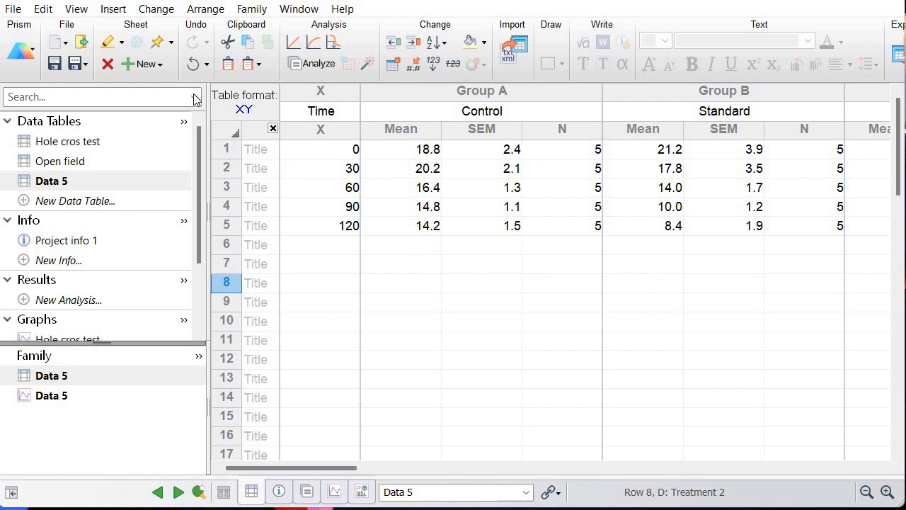
pyautogui.click(113, 10)
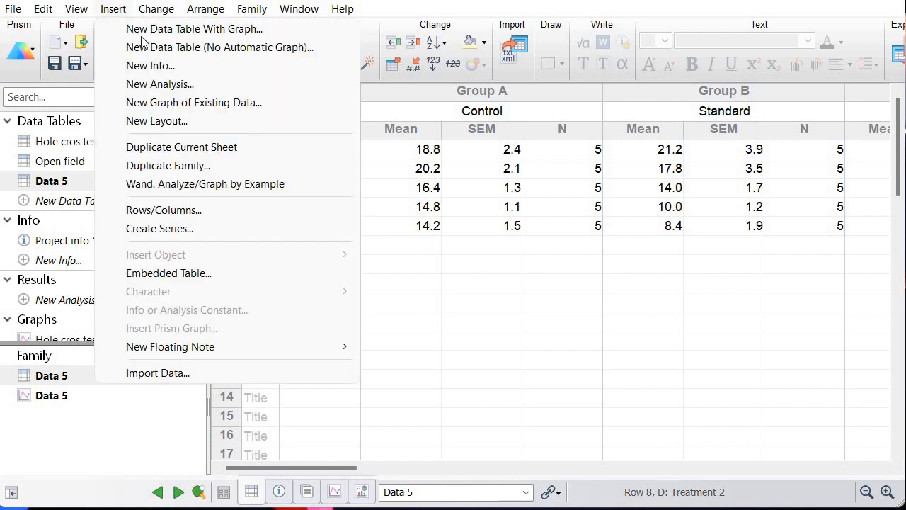
pyautogui.click(221, 103)
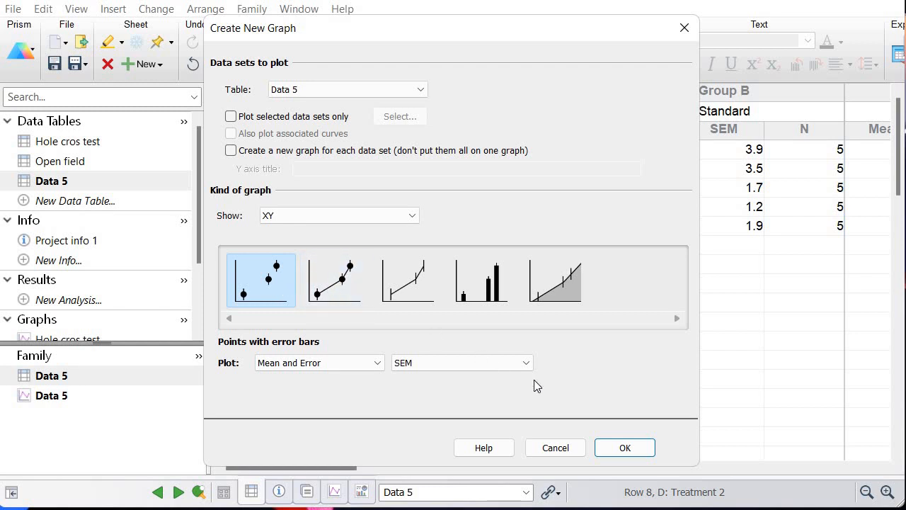
pyautogui.click(617, 451)
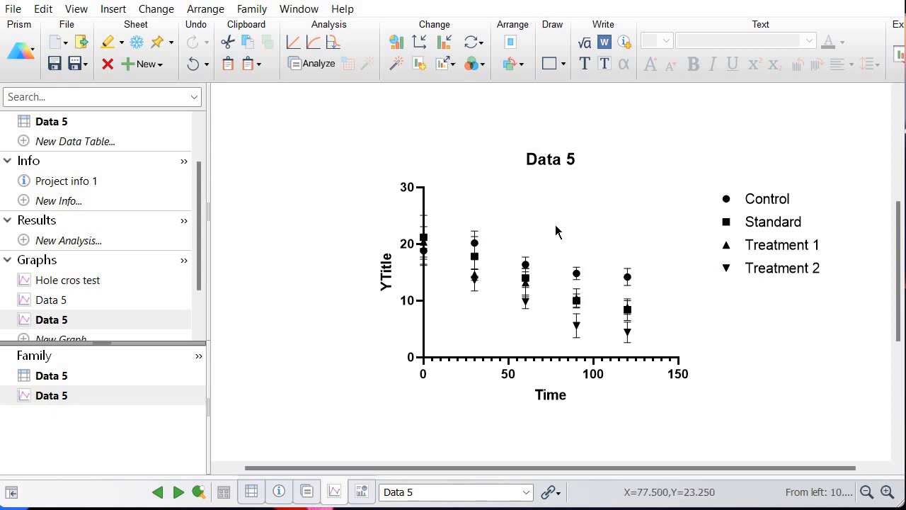
pyautogui.scroll(3, 556, 231)
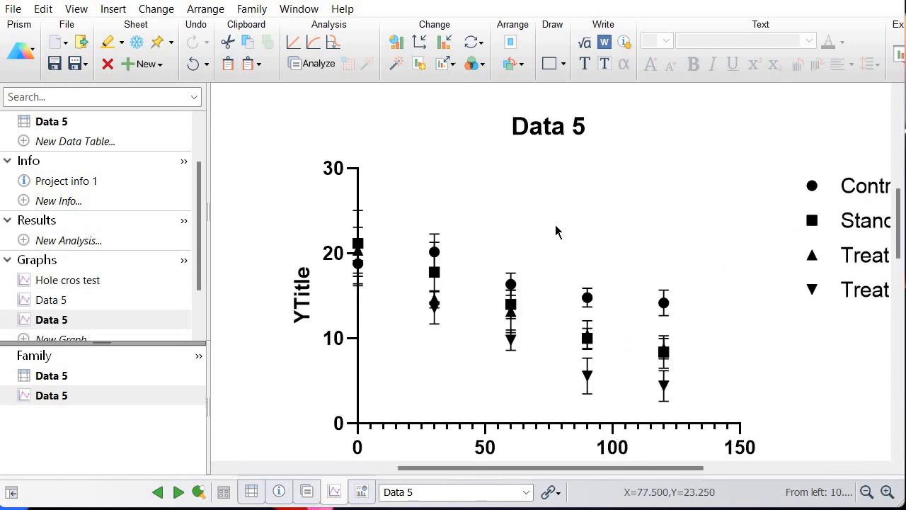
pyautogui.scroll(-3, 556, 231)
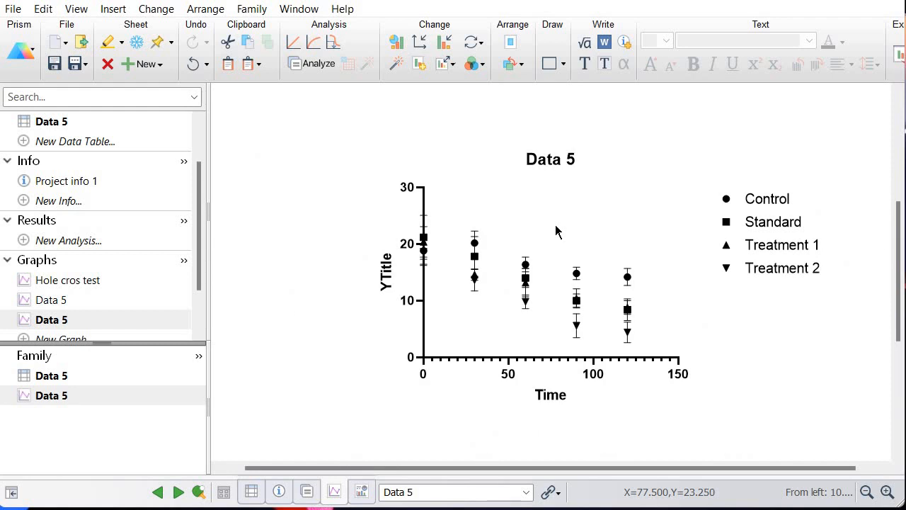
pyautogui.scroll(1, 556, 231)
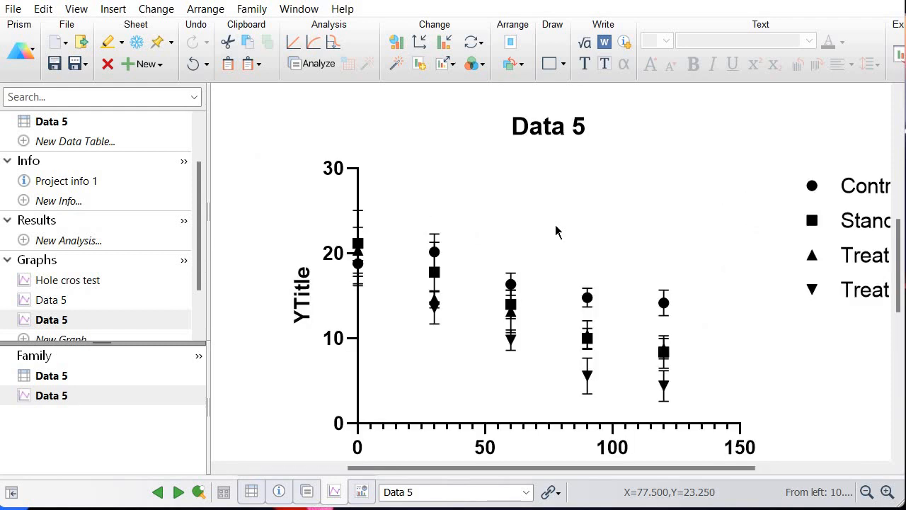
pyautogui.scroll(-1, 556, 231)
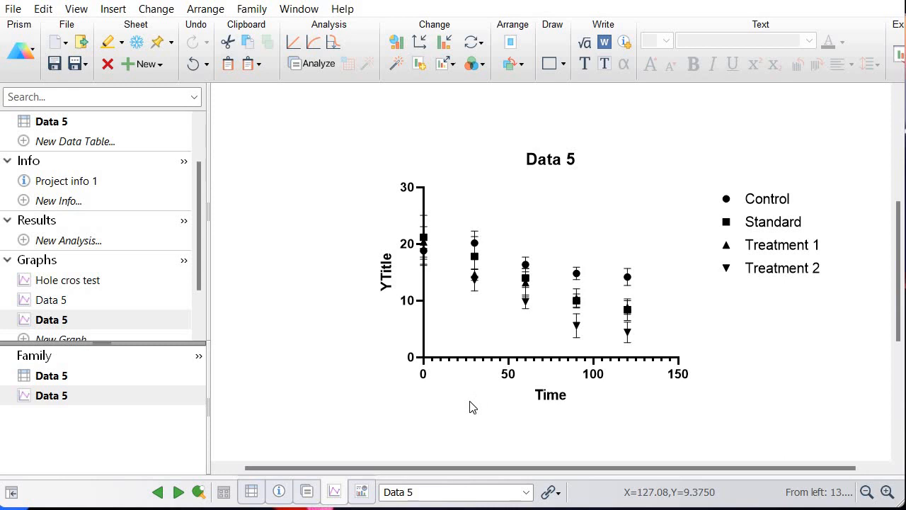
# - Change the graph's Y axis title to "Measurement"
pyautogui.click(889, 492)
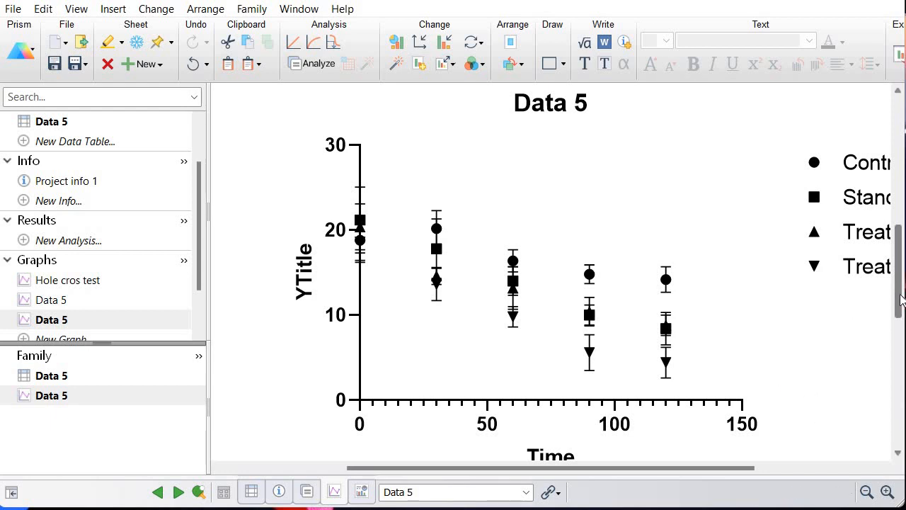
pyautogui.moveTo(899, 293)
pyautogui.mouseDown()
pyautogui.moveTo(900, 309)
pyautogui.moveTo(899, 298)
pyautogui.mouseUp()
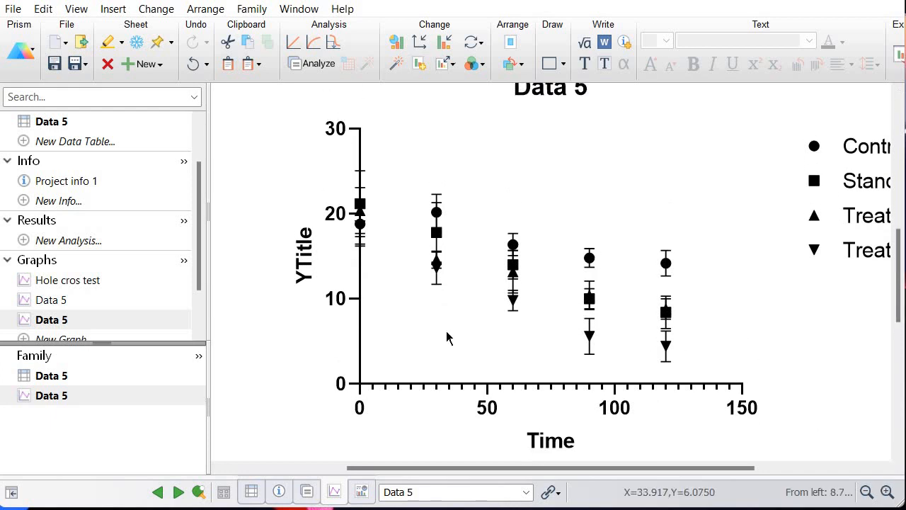
pyautogui.click(306, 264)
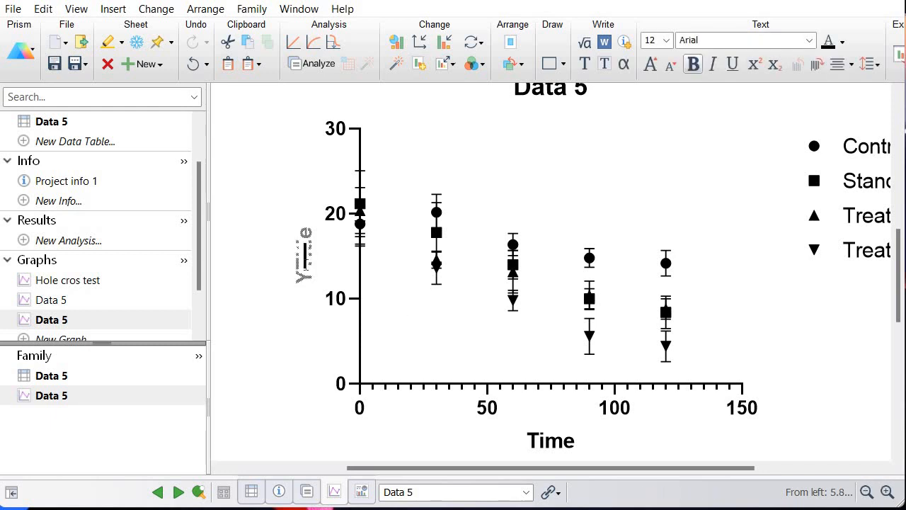
pyautogui.write('Measurement')
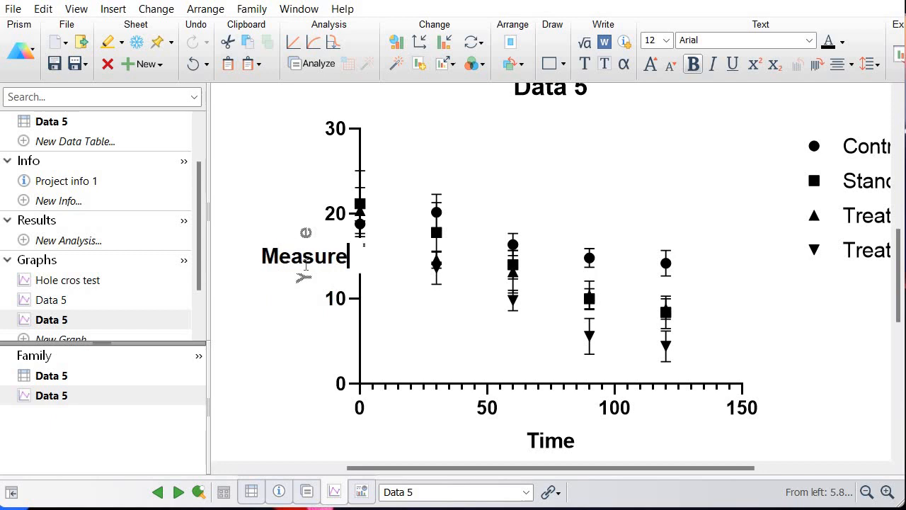
pyautogui.click(298, 373)
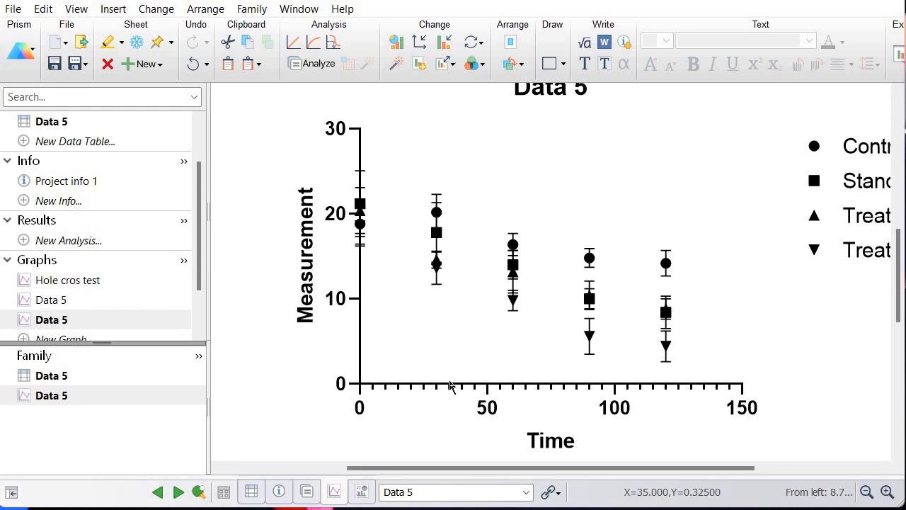
# - Turn off the X axis's automatic range and interval, setting major ticks to every 30 and minor ticks to 0
pyautogui.click(450, 384)
pyautogui.rightClick(450, 384)
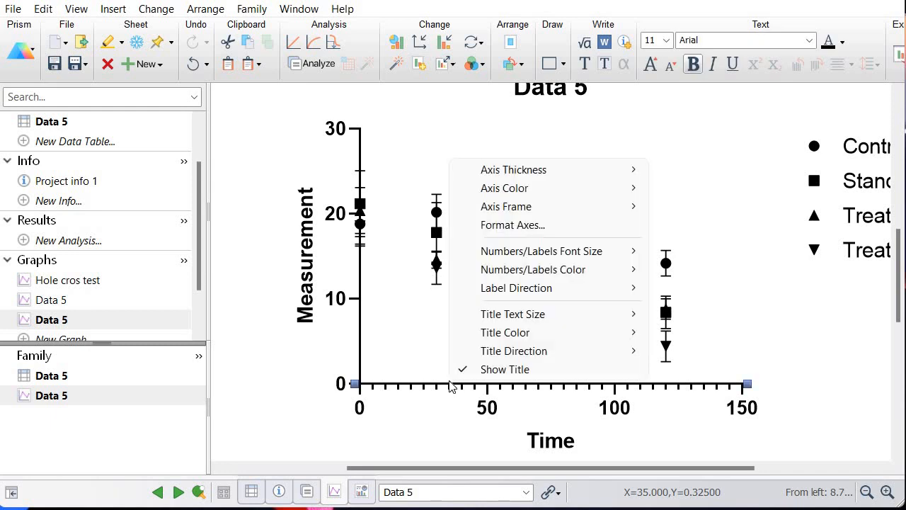
pyautogui.click(541, 222)
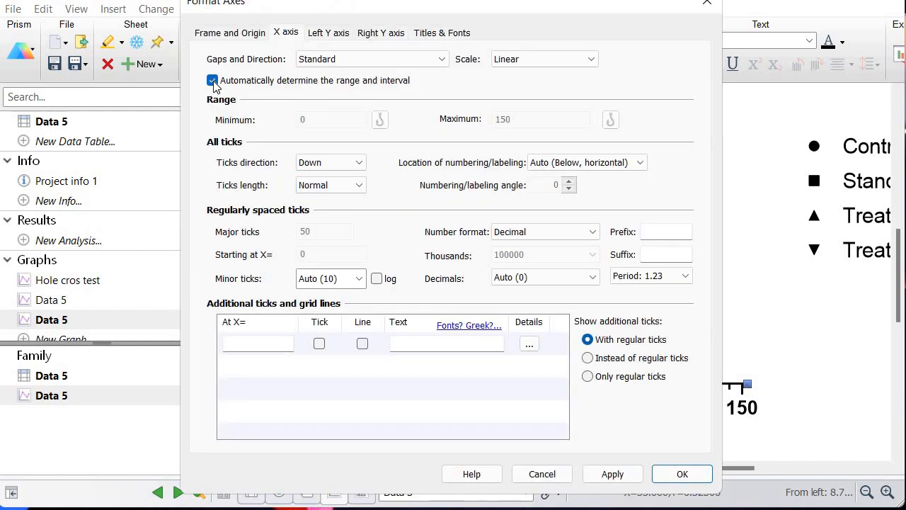
pyautogui.click(213, 81)
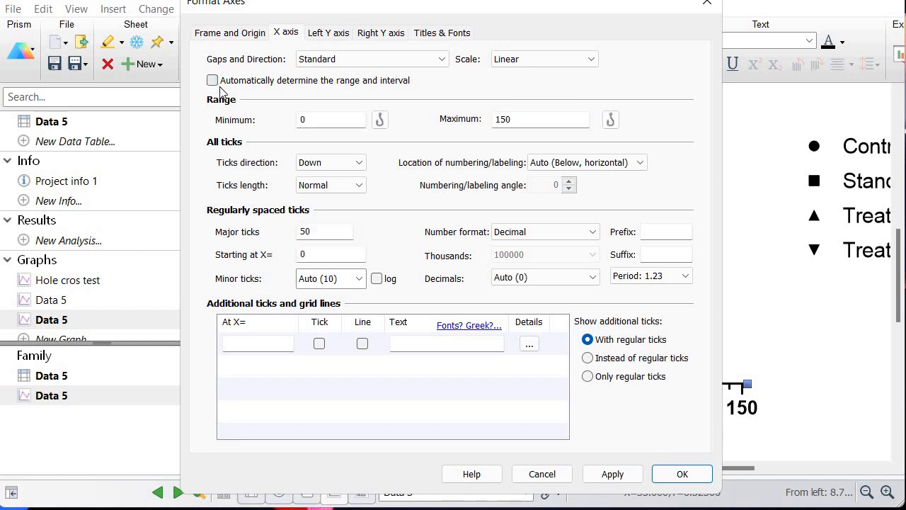
pyautogui.click(306, 231)
pyautogui.click(359, 278)
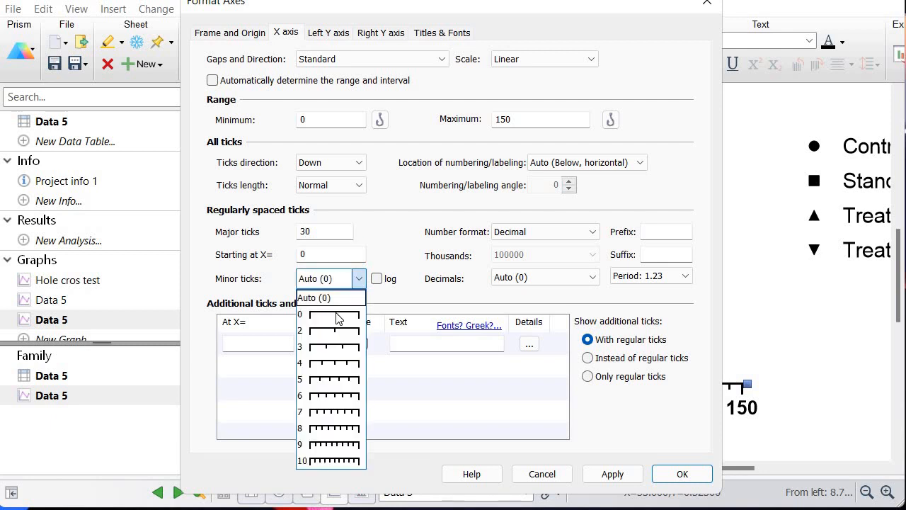
pyautogui.click(552, 374)
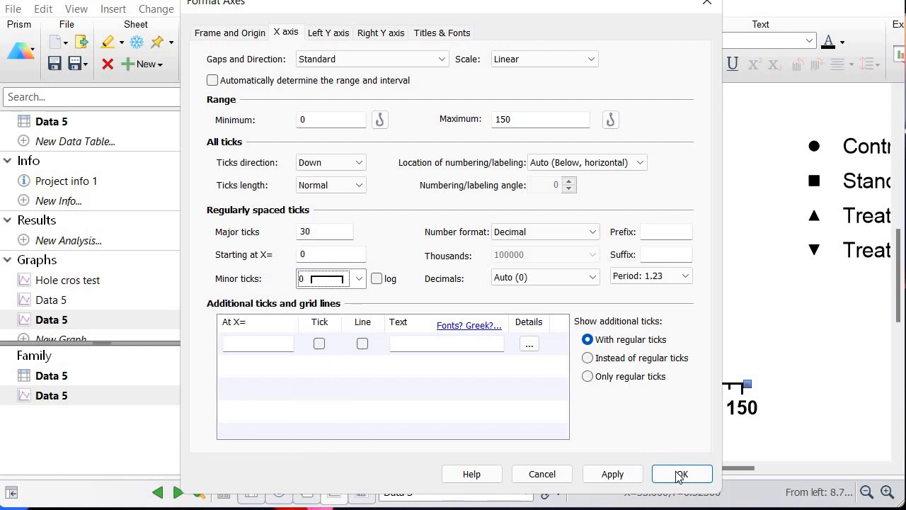
pyautogui.press('Return')
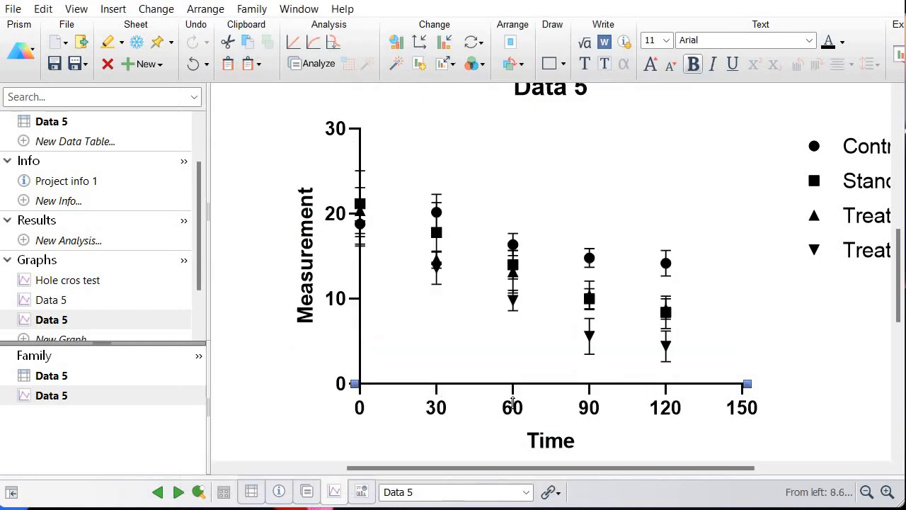
# - Set the X axis maximum to 120 and turn off automatic range and interval for the left Y axis
pyautogui.rightClick(693, 389)
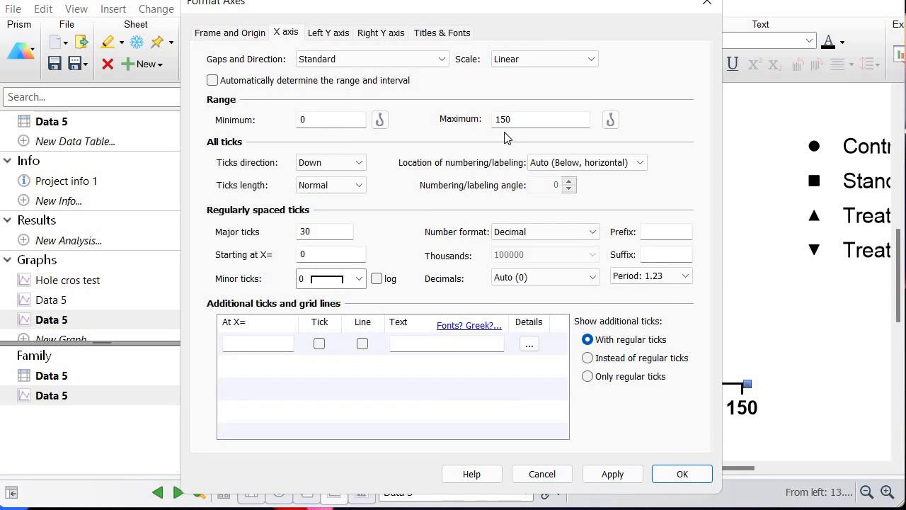
pyautogui.click(507, 121)
pyautogui.click(338, 36)
pyautogui.click(212, 81)
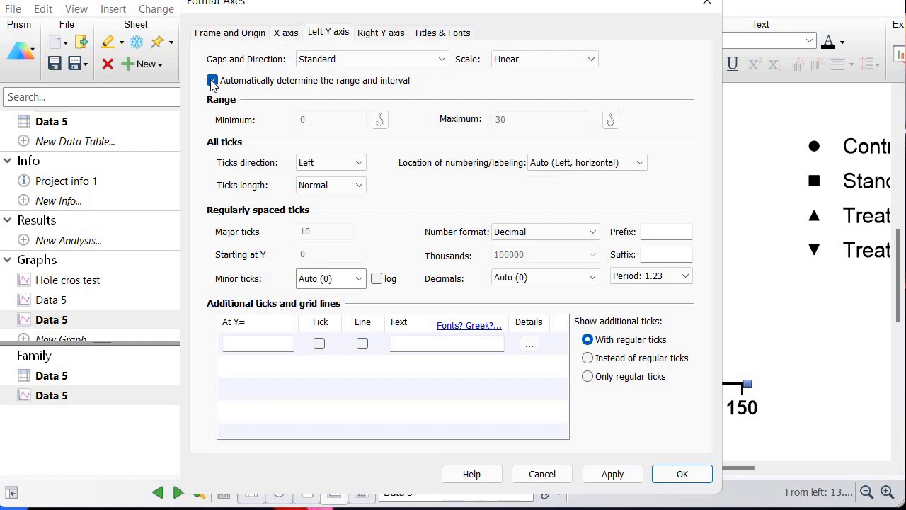
pyautogui.click(213, 80)
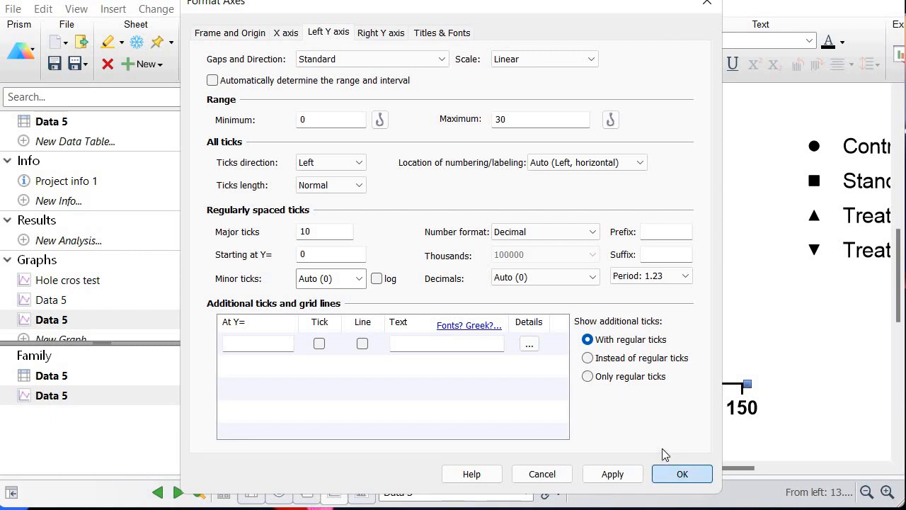
pyautogui.click(681, 474)
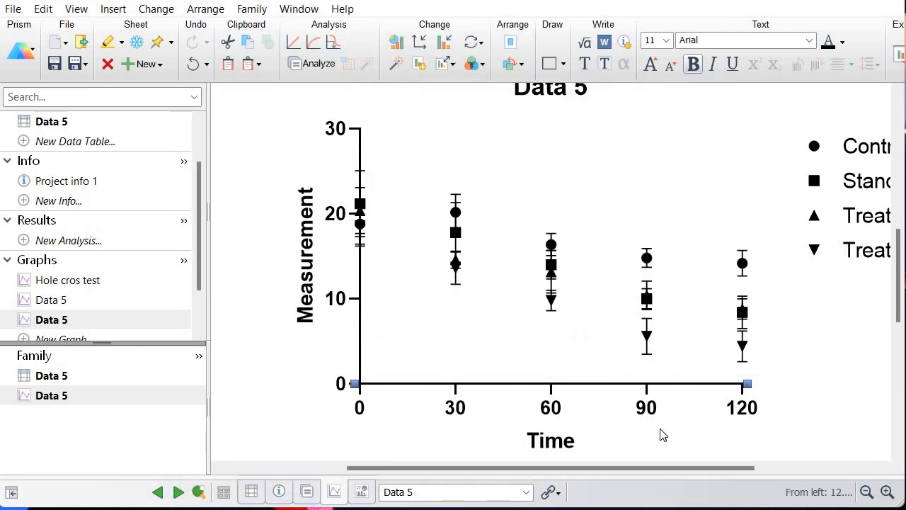
pyautogui.click(662, 434)
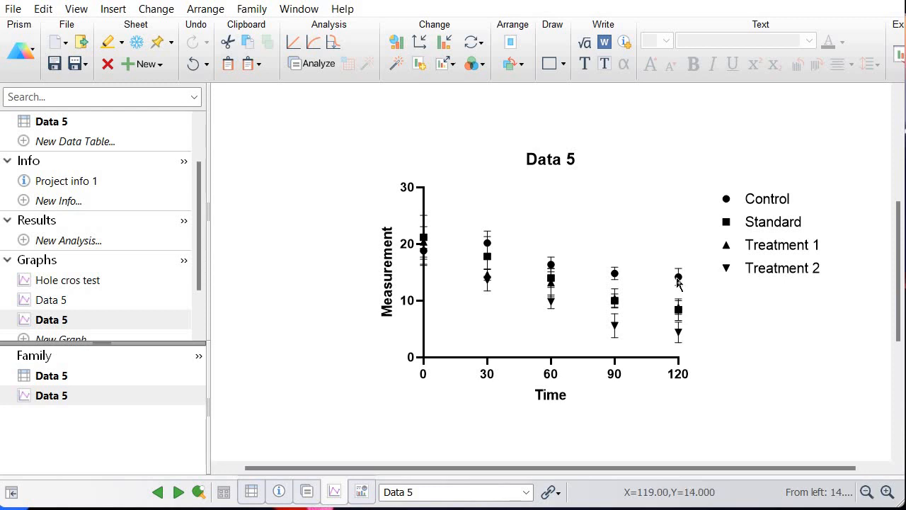
pyautogui.moveTo(678, 282)
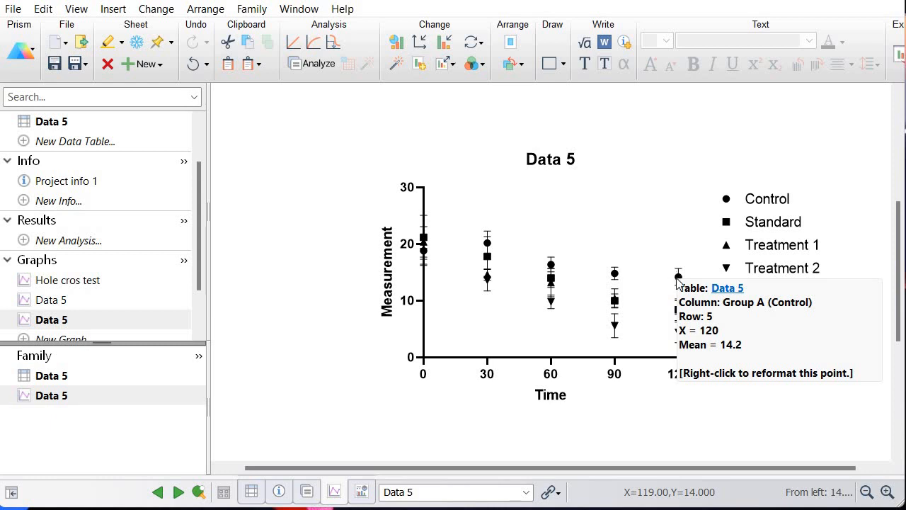
pyautogui.rightClick(677, 282)
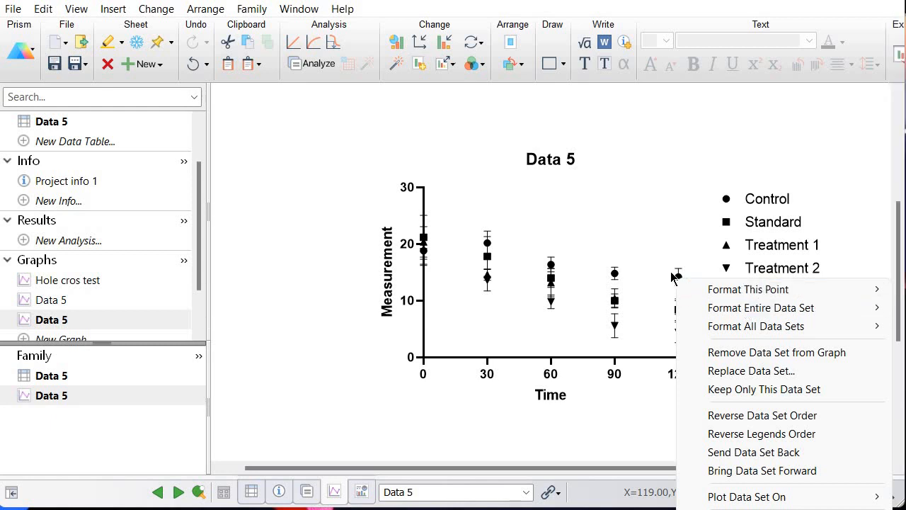
pyautogui.click(675, 276)
pyautogui.click(678, 273)
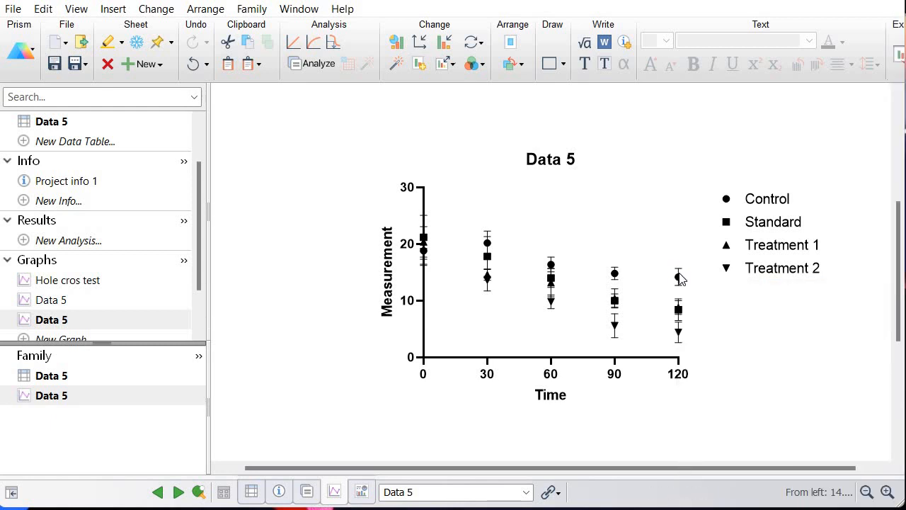
# - Format the Control data set's symbols as solid diamonds coloured bright green
pyautogui.doubleClick(679, 273)
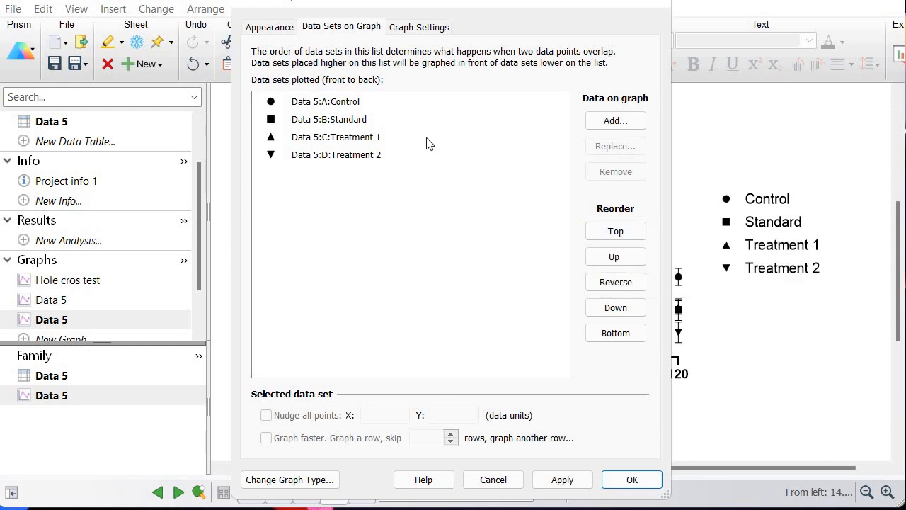
pyautogui.click(414, 29)
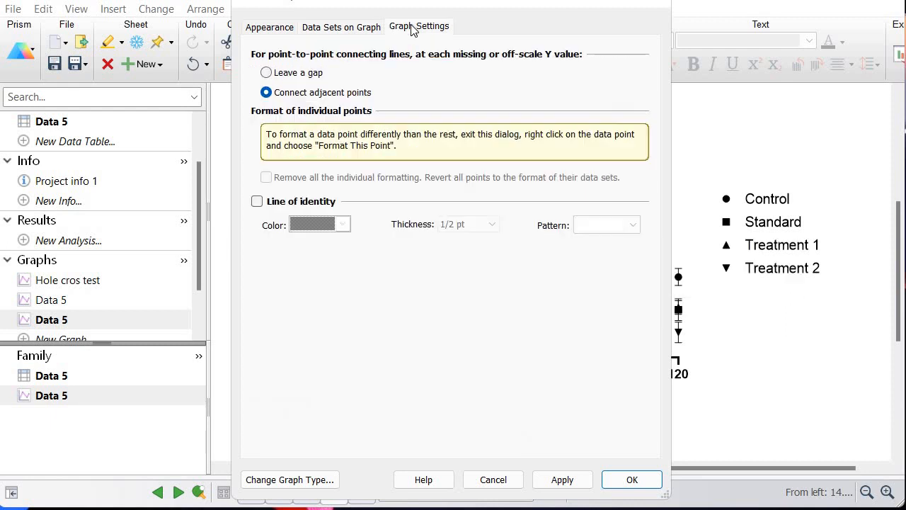
pyautogui.click(347, 32)
pyautogui.click(273, 28)
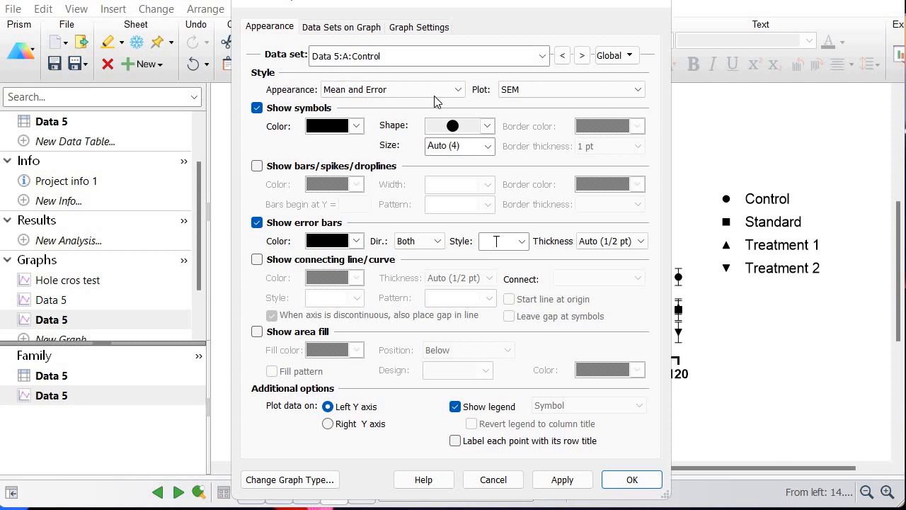
pyautogui.click(489, 127)
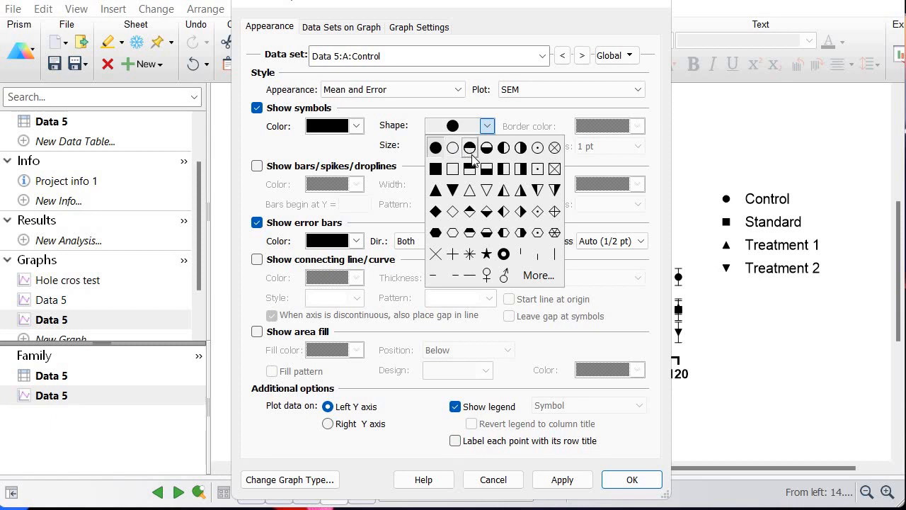
pyautogui.click(435, 211)
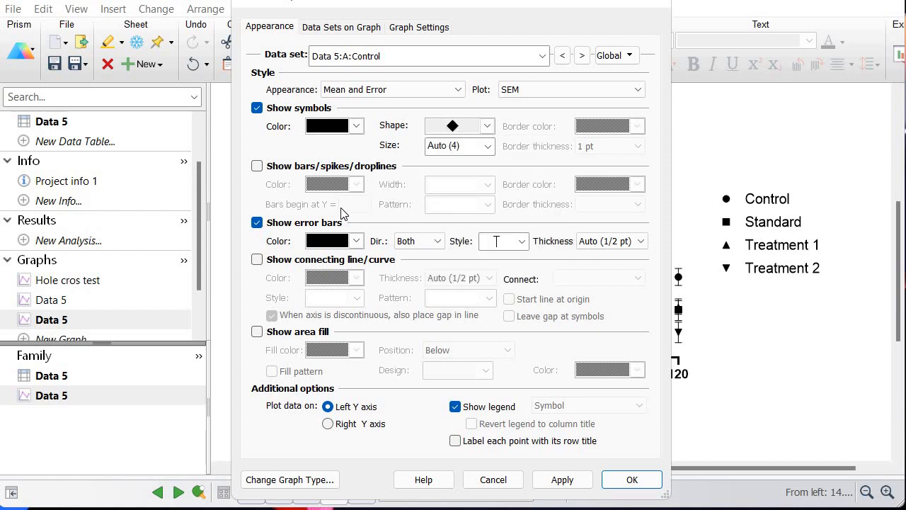
pyautogui.click(357, 126)
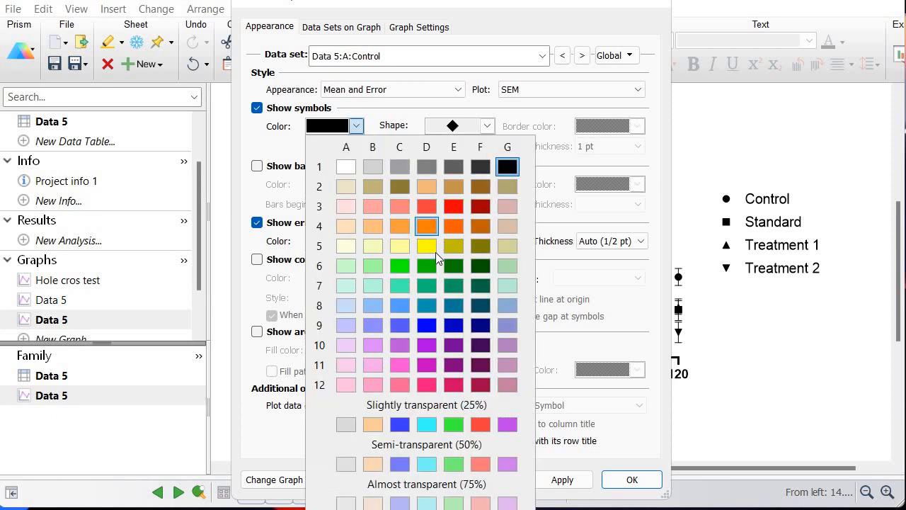
pyautogui.click(402, 266)
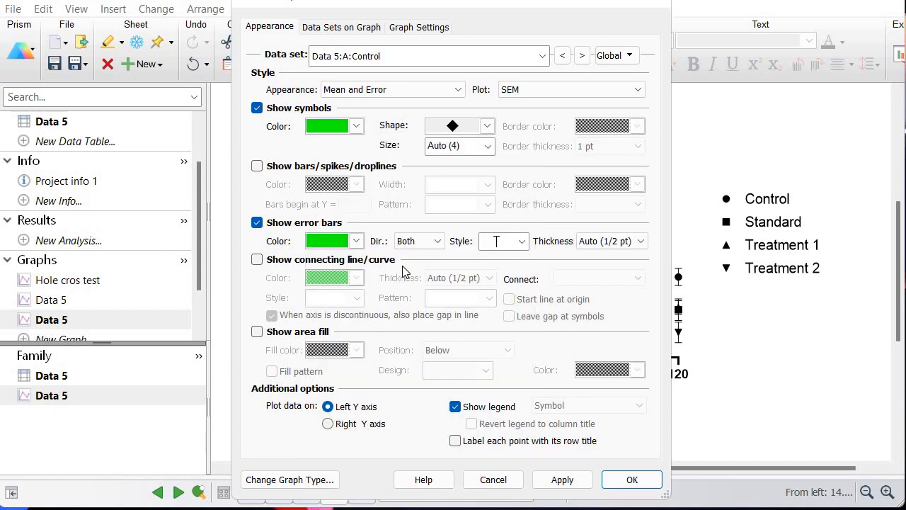
# - Set the Control data set's error bar thickness to 1 pt and apply the formatting to the graph
pyautogui.click(520, 244)
pyautogui.click(521, 244)
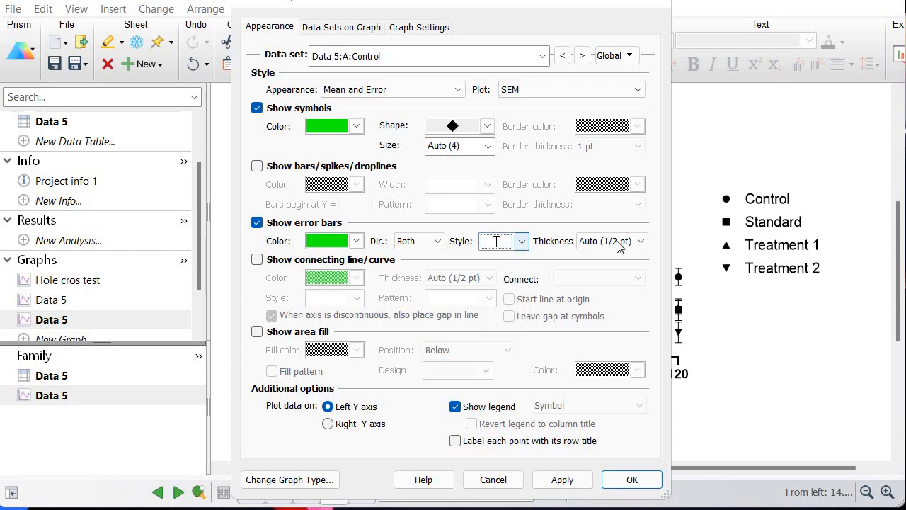
pyautogui.click(620, 244)
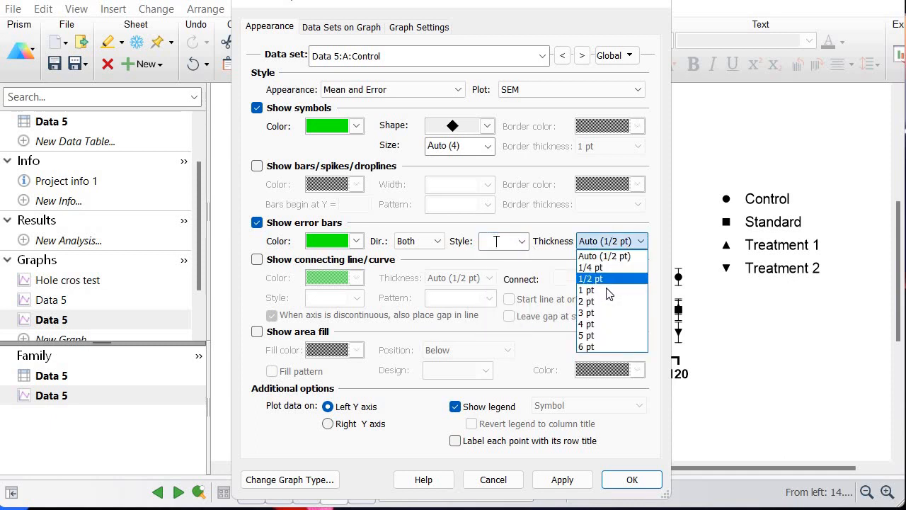
pyautogui.click(607, 291)
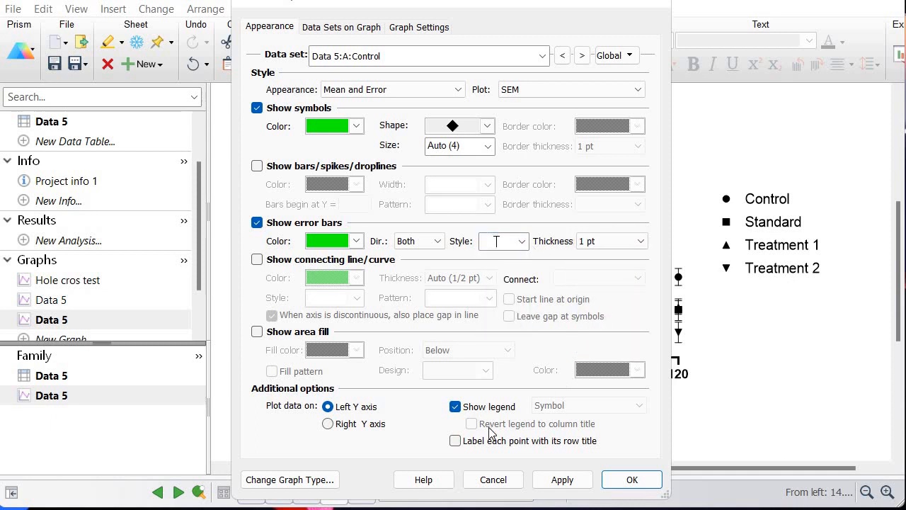
pyautogui.click(587, 481)
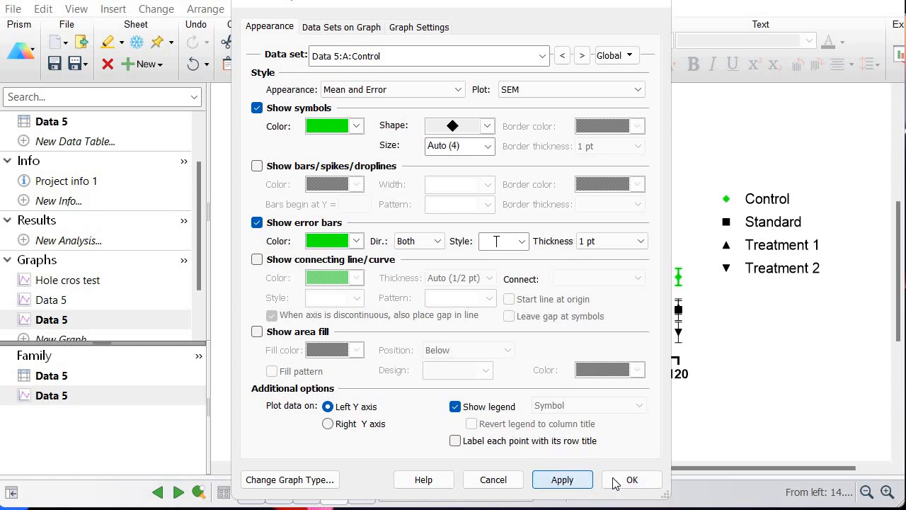
pyautogui.click(615, 481)
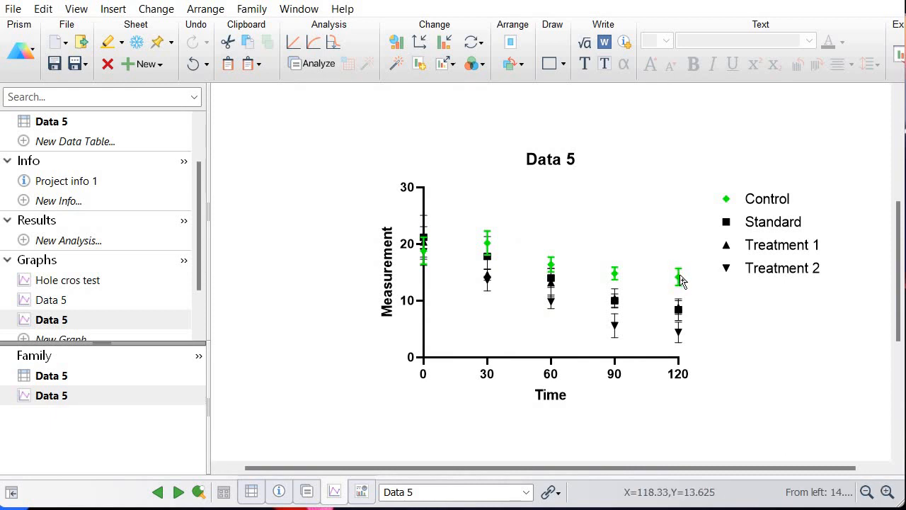
# - Change the colour of the Control data set's error bars to black
pyautogui.moveTo(679, 276)
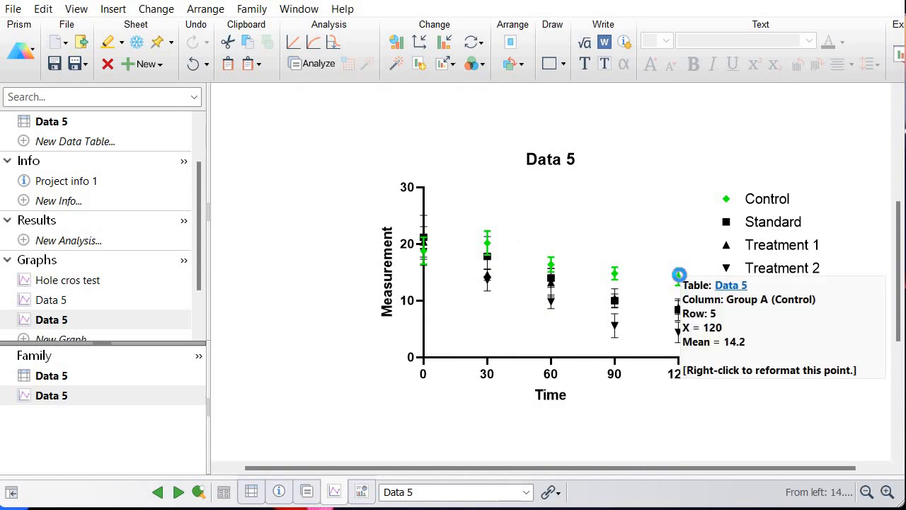
pyautogui.doubleClick(679, 276)
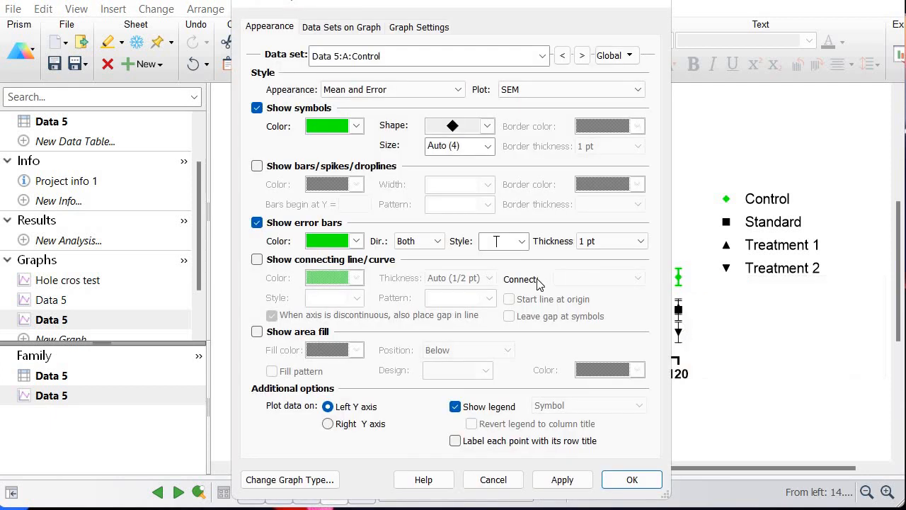
pyautogui.click(356, 241)
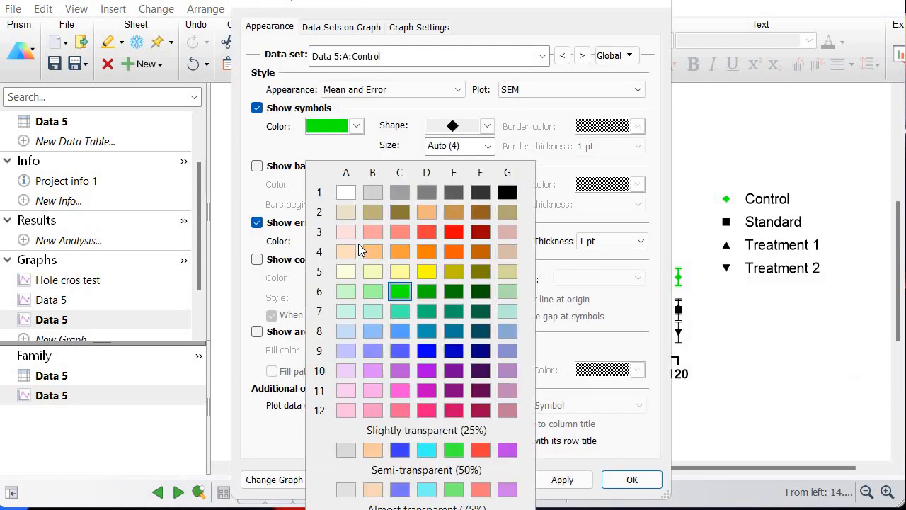
pyautogui.click(507, 193)
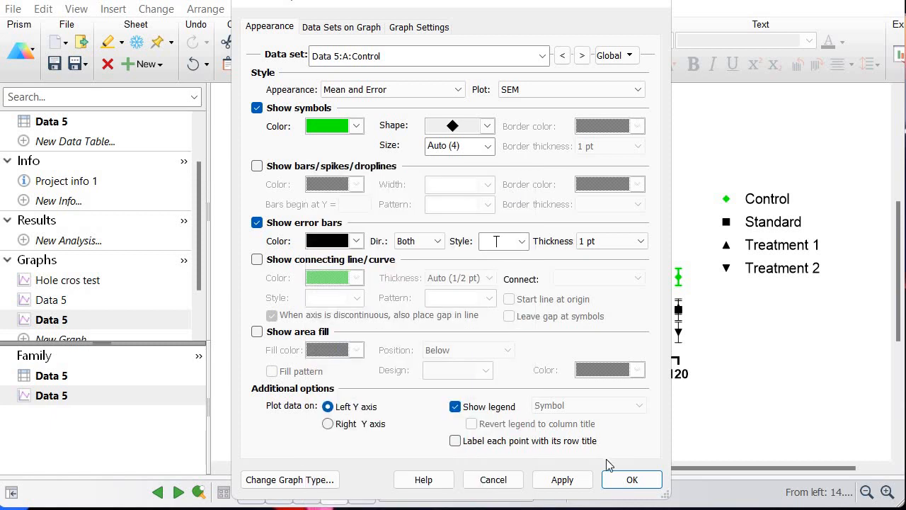
pyautogui.click(559, 482)
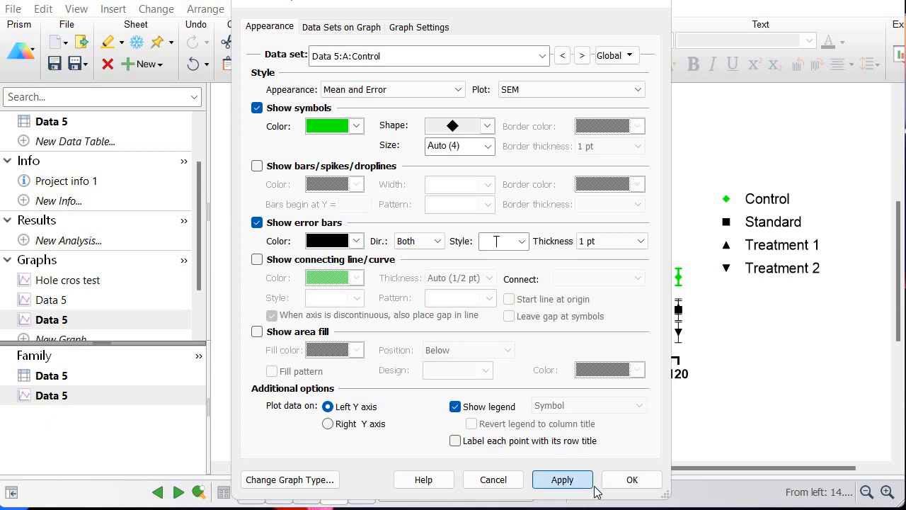
pyautogui.click(629, 479)
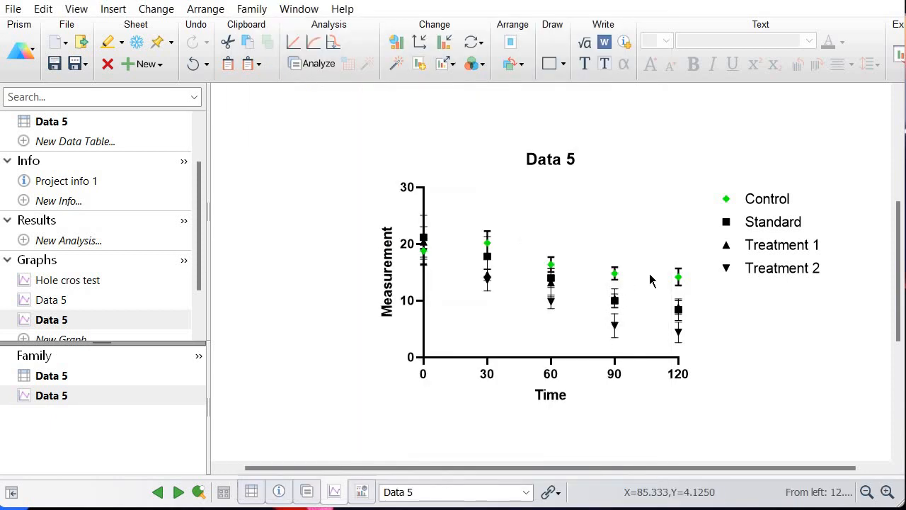
# - Set the Control data set's symbol size to 7
pyautogui.moveTo(678, 283)
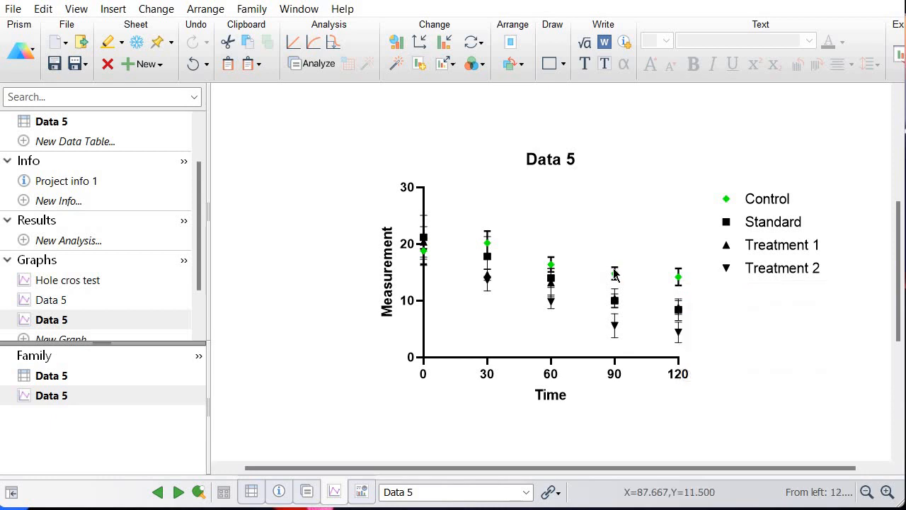
pyautogui.doubleClick(675, 274)
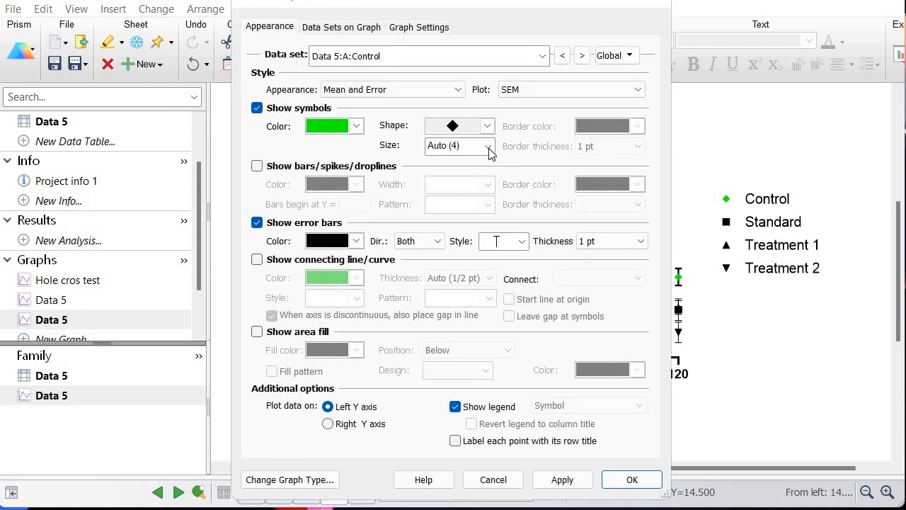
pyautogui.click(489, 147)
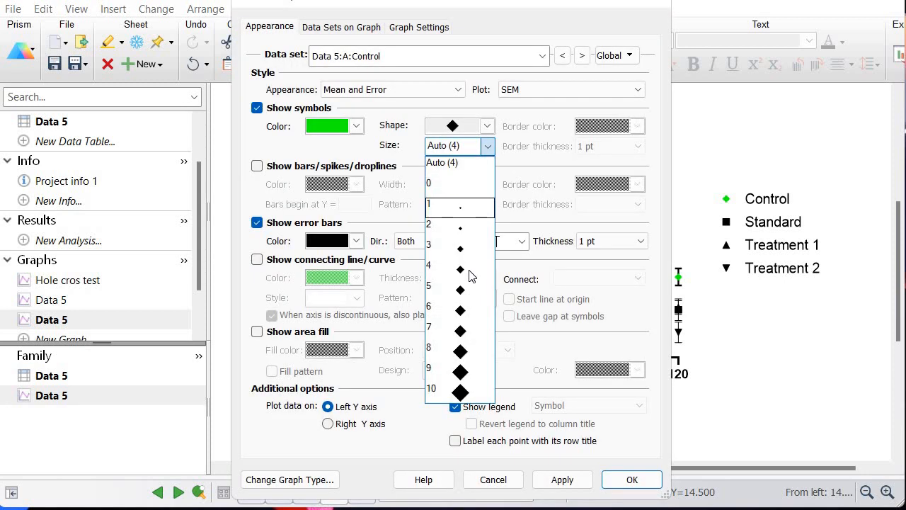
pyautogui.click(462, 327)
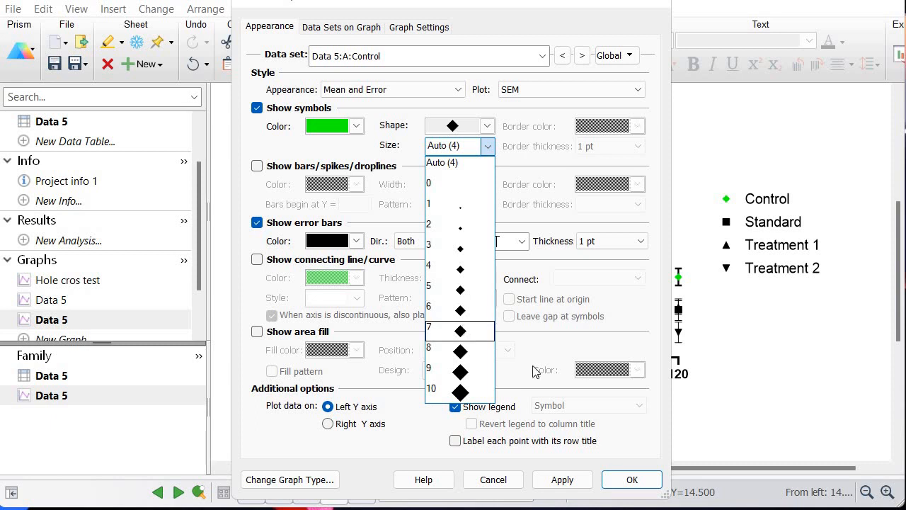
pyautogui.click(627, 480)
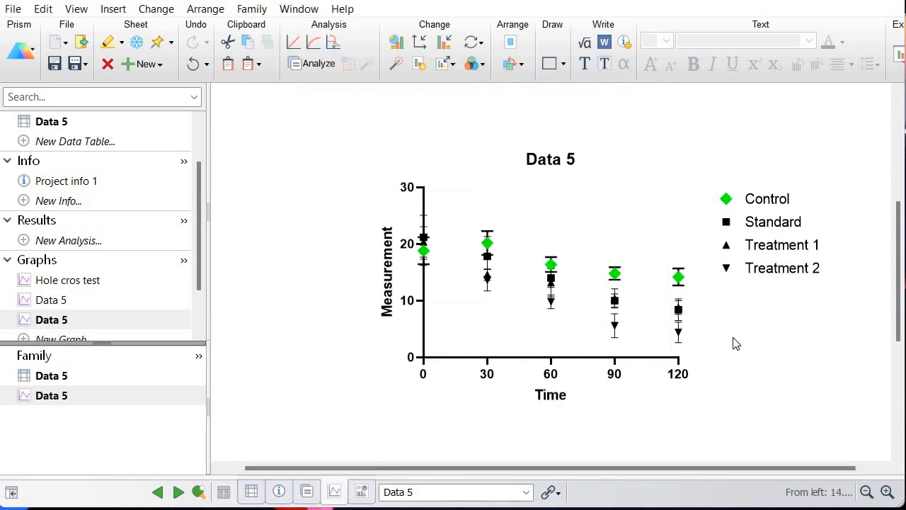
# - Set the symbol size of all data sets on the graph to 7
pyautogui.rightClick(613, 328)
pyautogui.click(614, 325)
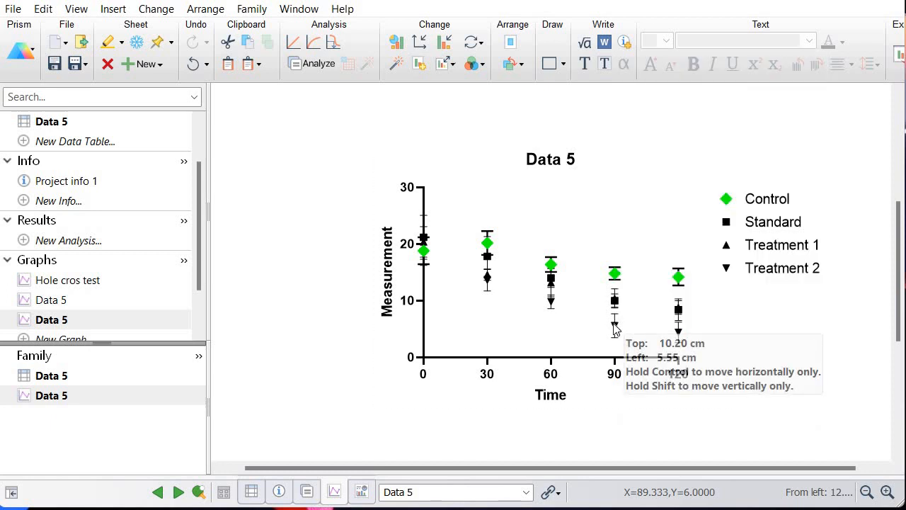
pyautogui.rightClick(615, 325)
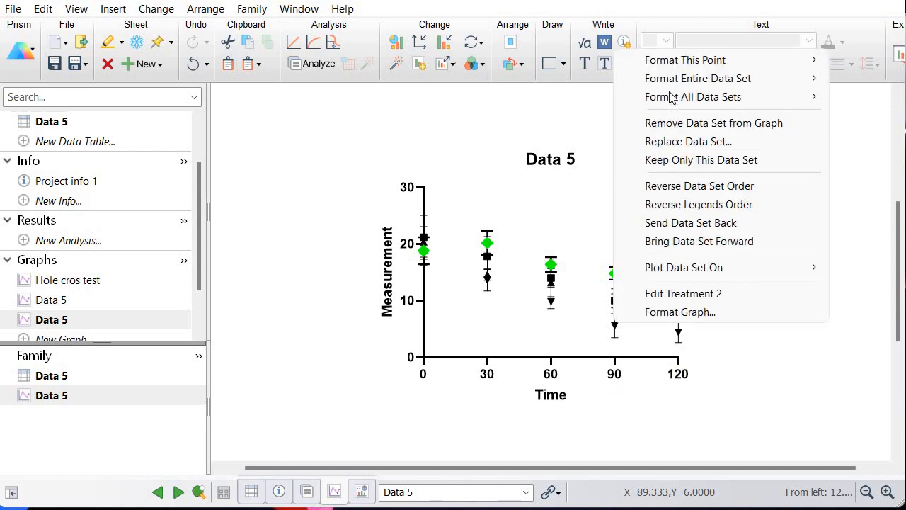
pyautogui.moveTo(669, 97)
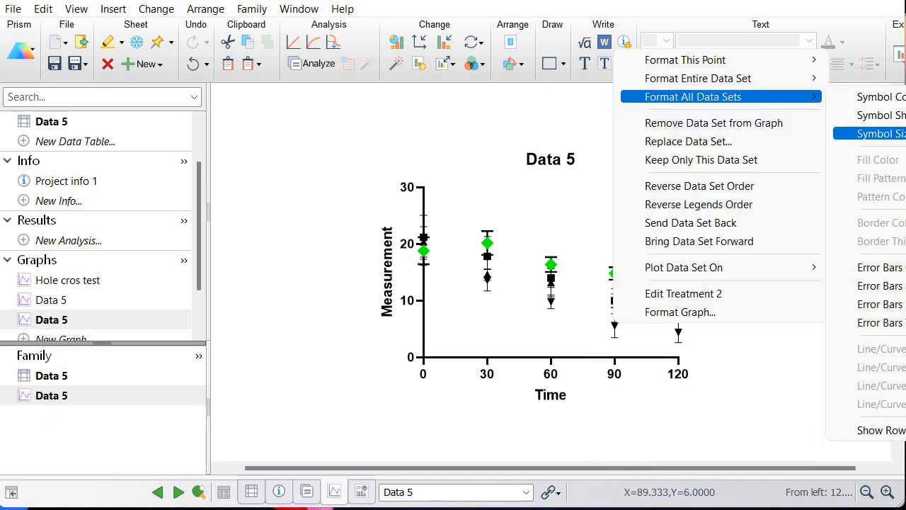
pyautogui.click(905, 225)
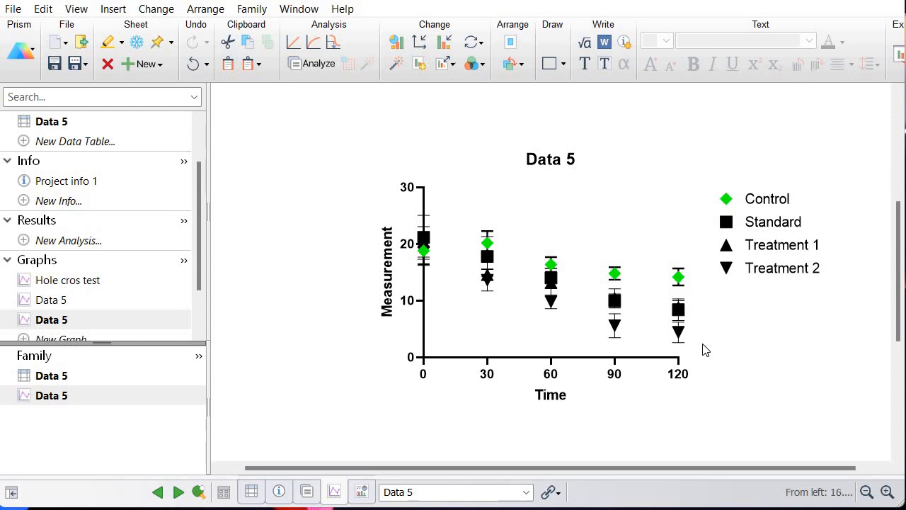
# - Colour the Treatment 2 data set's symbols yellow, keep its error bars black, and minimize the error-bar warning
pyautogui.moveTo(679, 334)
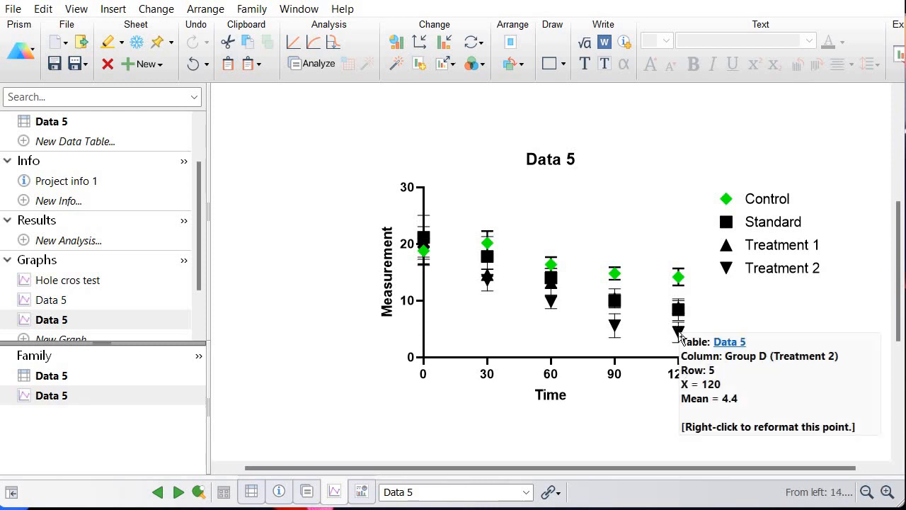
pyautogui.click(612, 324)
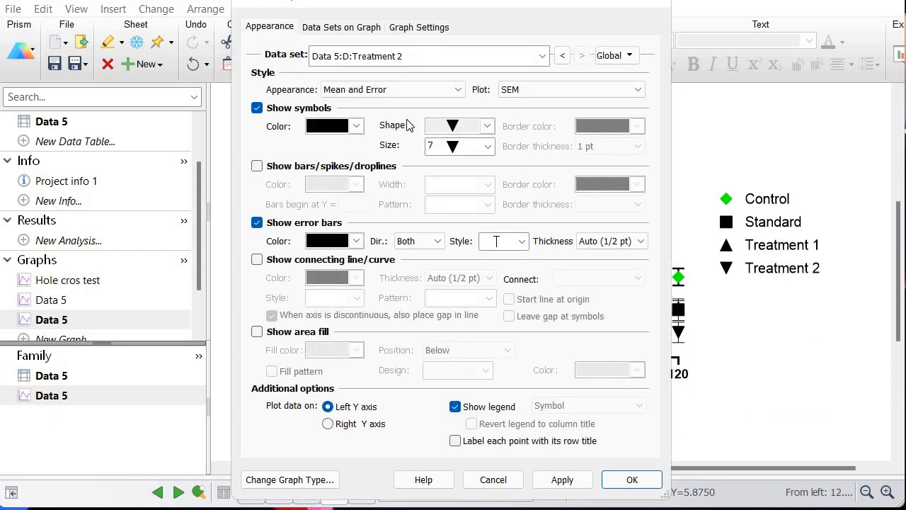
pyautogui.click(357, 127)
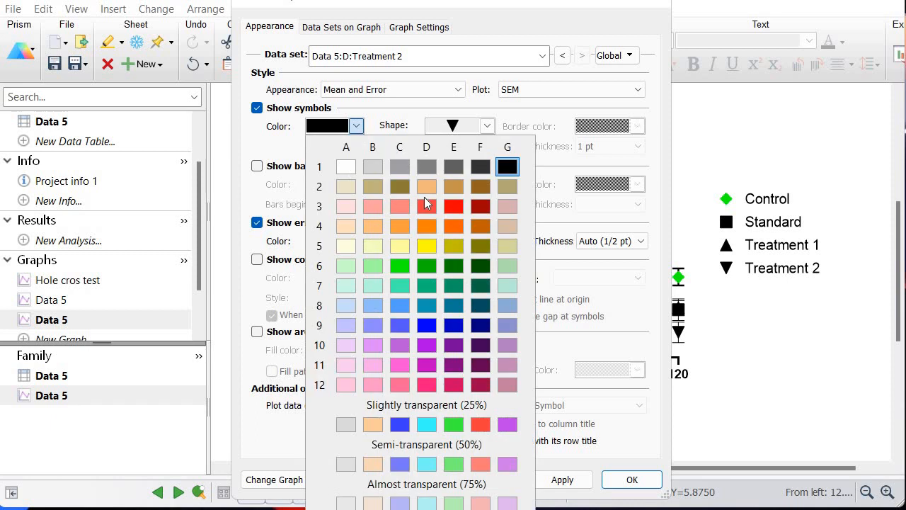
pyautogui.click(427, 245)
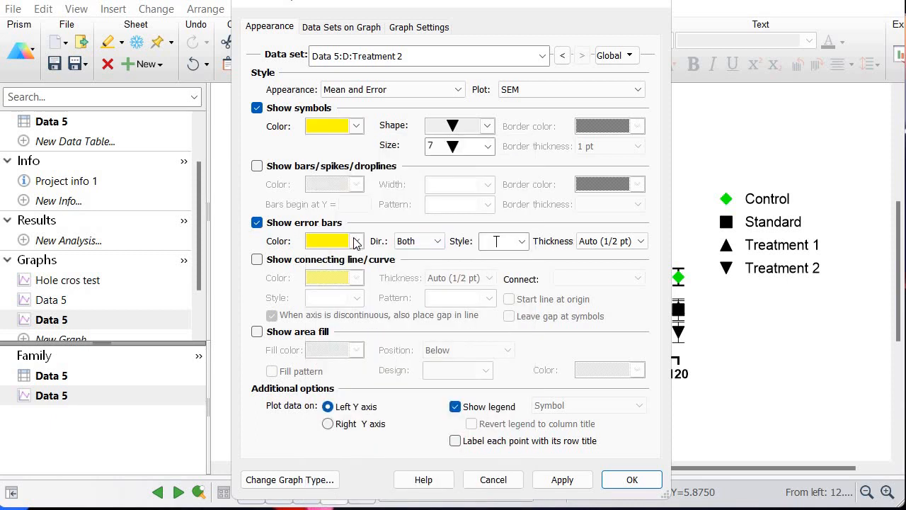
pyautogui.click(356, 241)
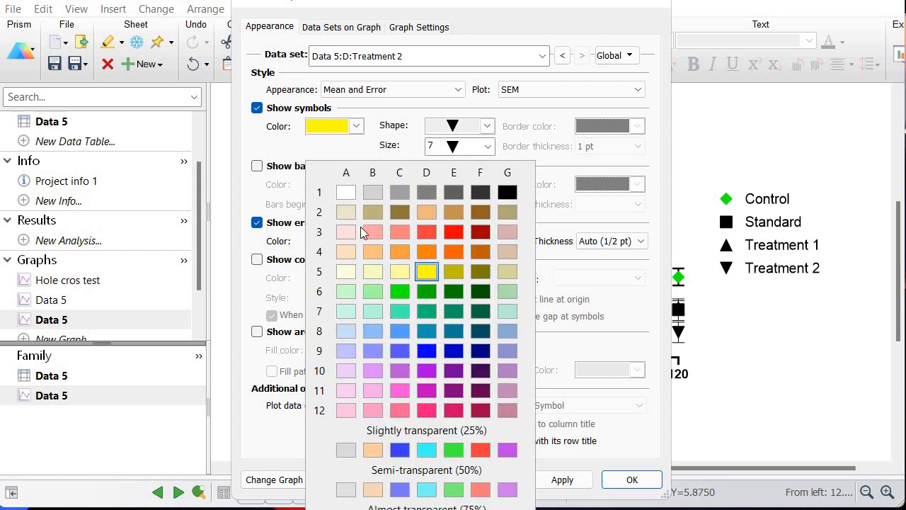
pyautogui.click(507, 192)
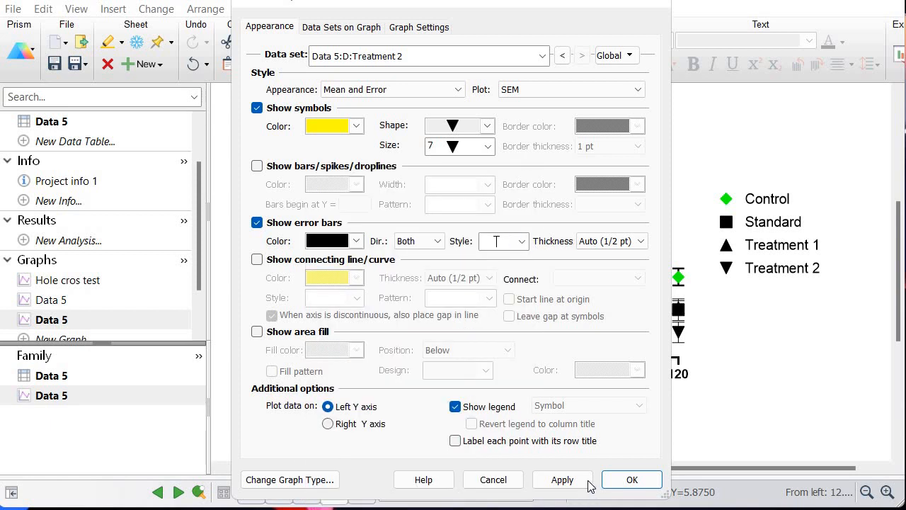
pyautogui.click(587, 485)
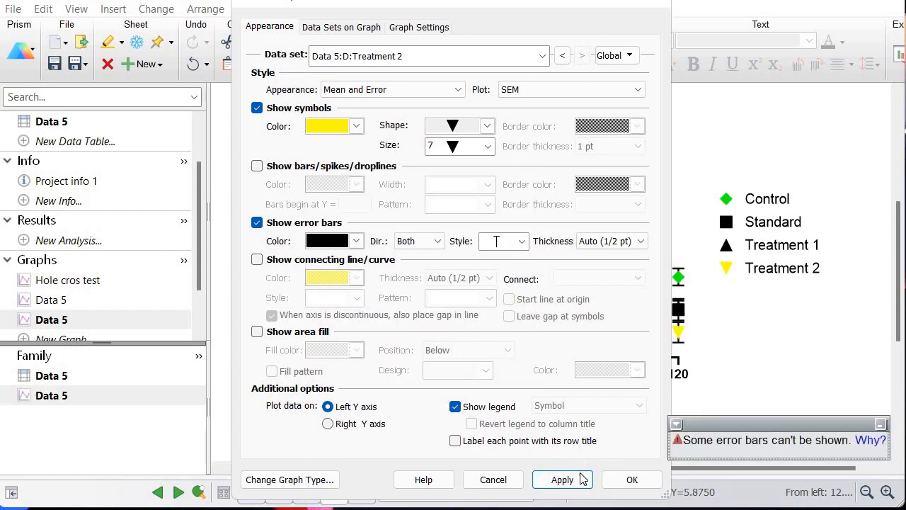
pyautogui.click(632, 479)
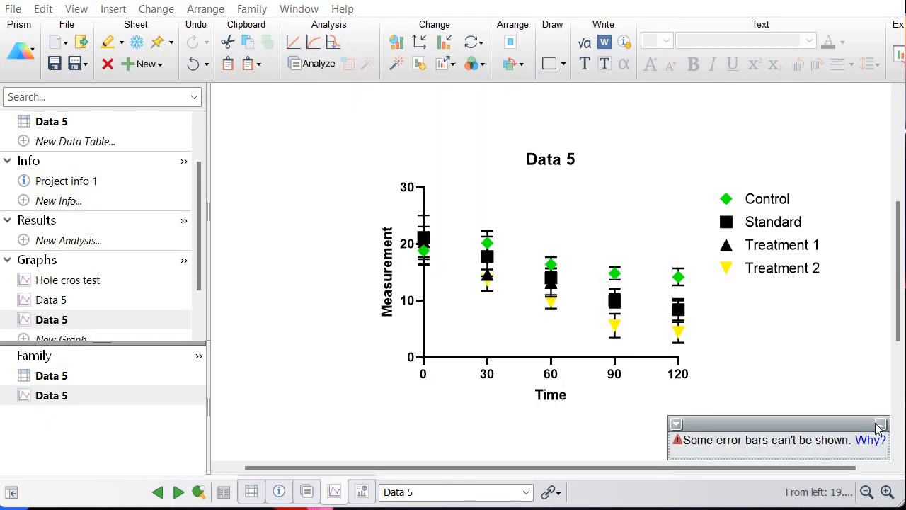
pyautogui.click(880, 424)
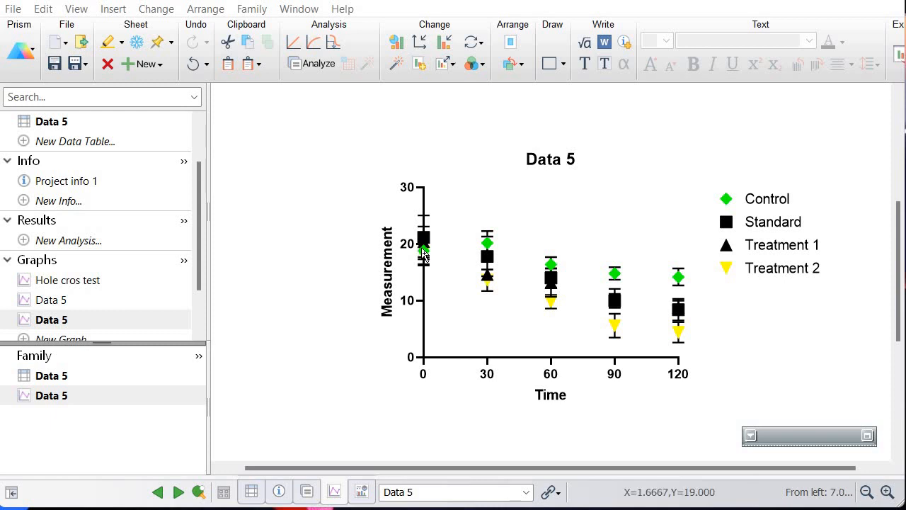
# - Set the X axis minimum to -10 so the first data points stand clear of the Y axis
pyautogui.click(435, 358)
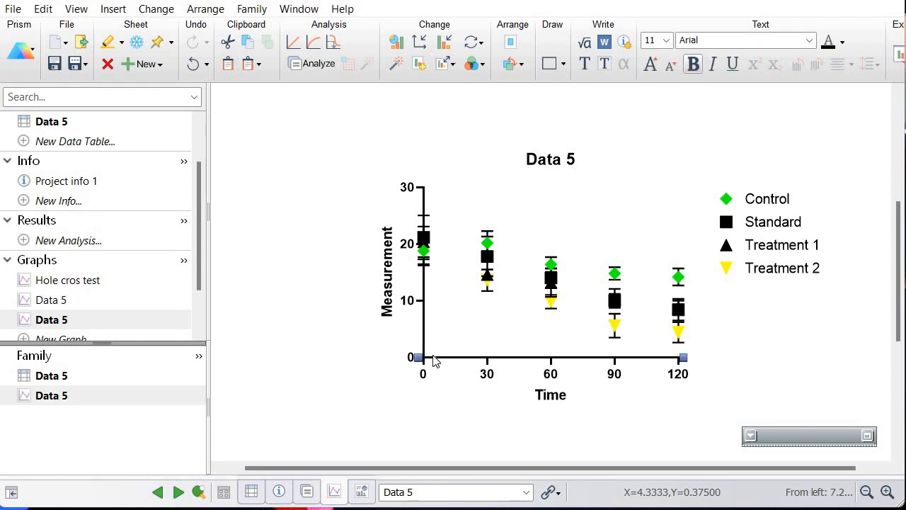
pyautogui.rightClick(435, 360)
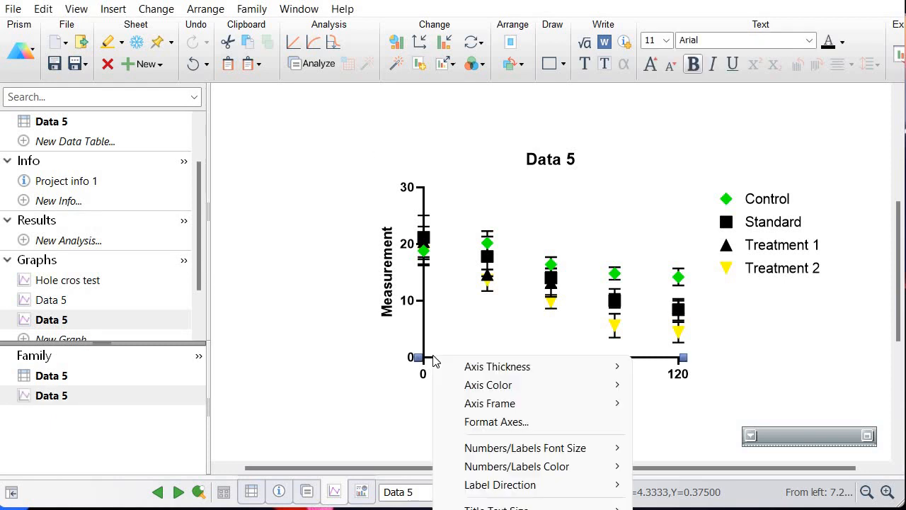
pyautogui.click(477, 418)
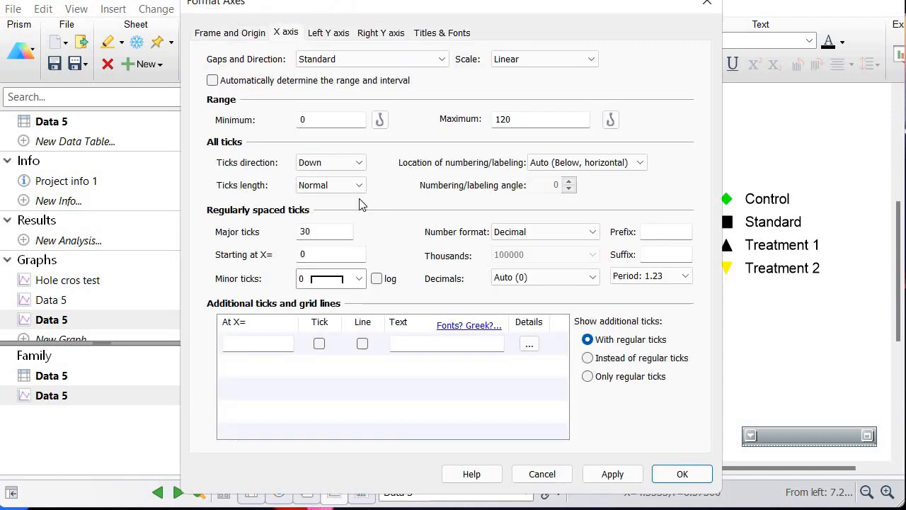
pyautogui.click(302, 124)
pyautogui.click(613, 474)
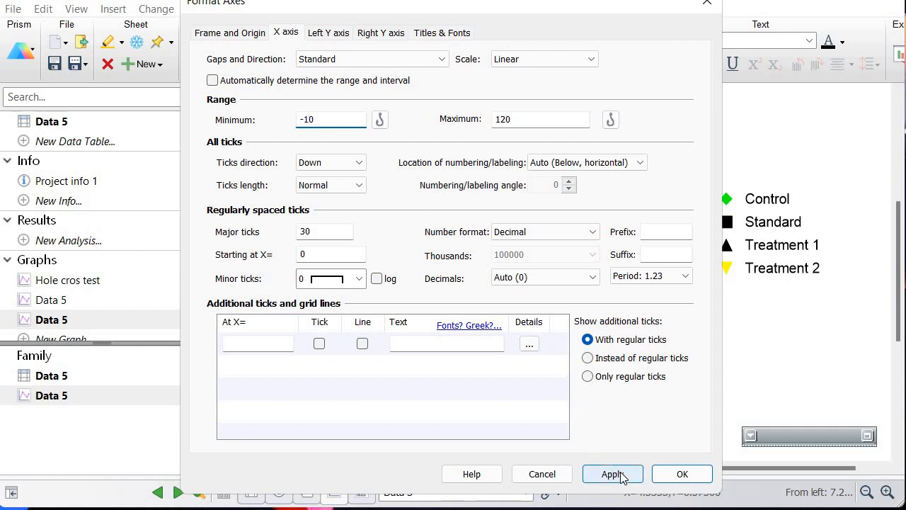
pyautogui.click(668, 474)
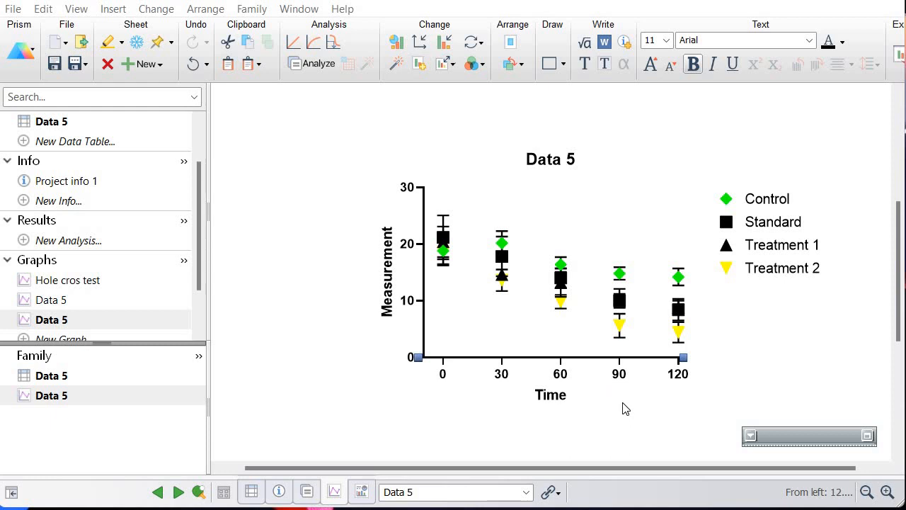
# - Move all four legend entries together from beside the graph to the empty area above the 90 and 120 time points
pyautogui.click(767, 201)
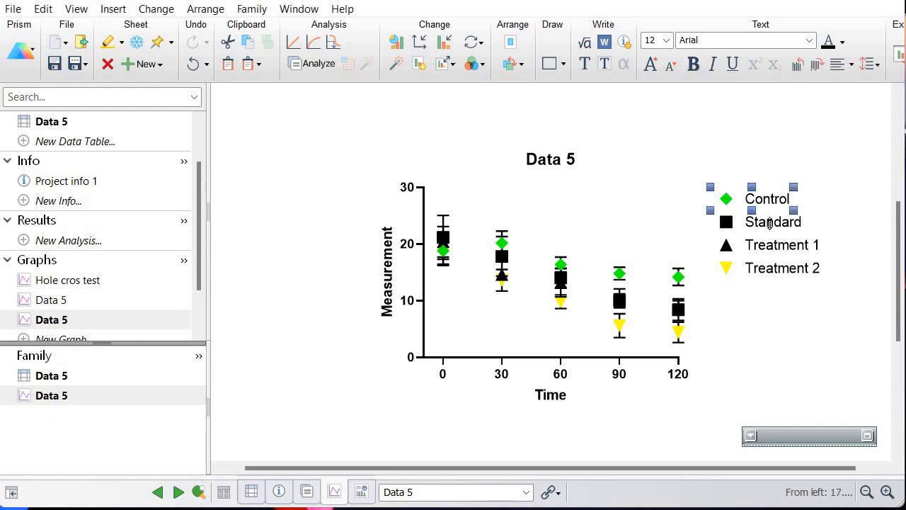
pyautogui.keyDown('shift'); pyautogui.click(772, 223); pyautogui.keyUp('shift')
pyautogui.keyDown('shift'); pyautogui.click(772, 245); pyautogui.keyUp('shift')
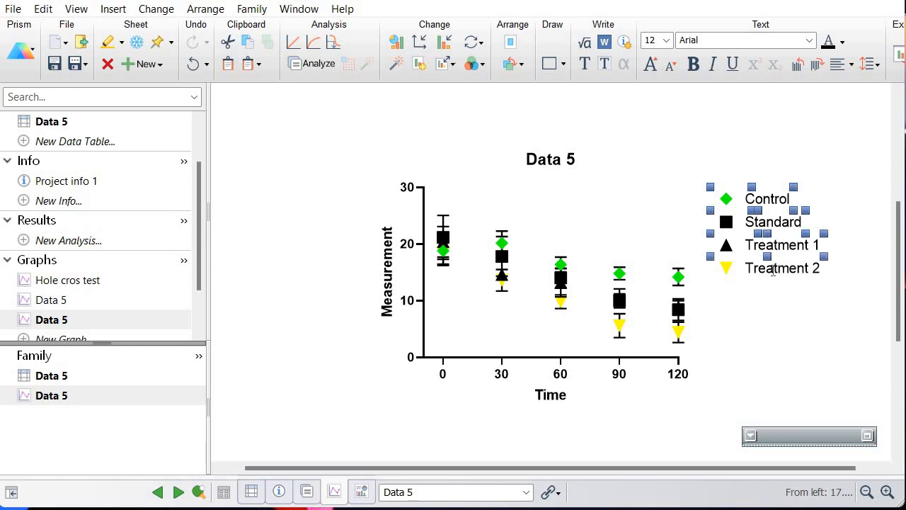
pyautogui.keyDown('shift'); pyautogui.click(772, 269); pyautogui.keyUp('shift')
pyautogui.press('Left')
pyautogui.press('Left')
pyautogui.press('Left')
pyautogui.press('Left')
pyautogui.press('Left')
pyautogui.press('Left')
pyautogui.press('Left')
pyautogui.press('Left')
pyautogui.press('Left')
pyautogui.press('Left')
pyautogui.press('Left')
pyautogui.press('Left')
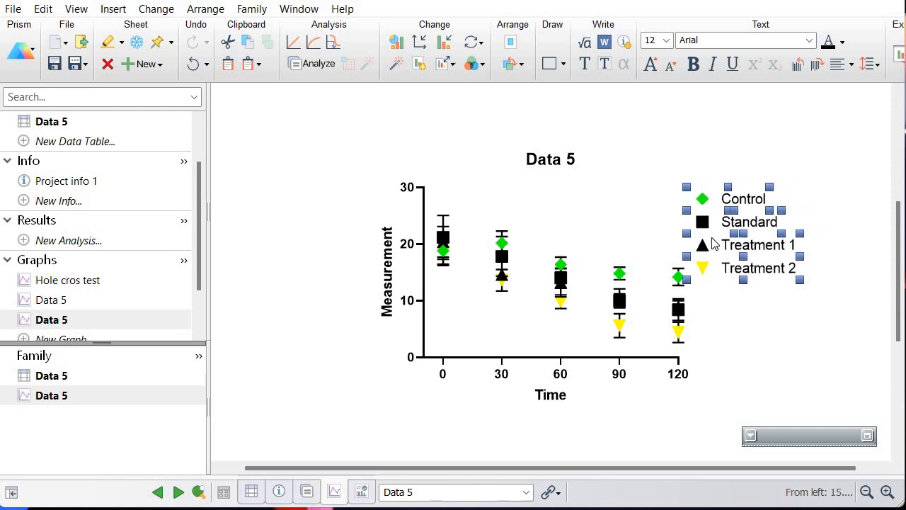
pyautogui.press('Left')
pyautogui.press('Left')
pyautogui.press('Left')
pyautogui.press('Left')
pyautogui.press('Left')
pyautogui.press('Left')
pyautogui.press('Left')
pyautogui.press('Left')
pyautogui.press('Left')
pyautogui.press('Left')
pyautogui.press('Left')
pyautogui.press('Left')
pyautogui.press('Left')
pyautogui.press('Left')
pyautogui.press('Left')
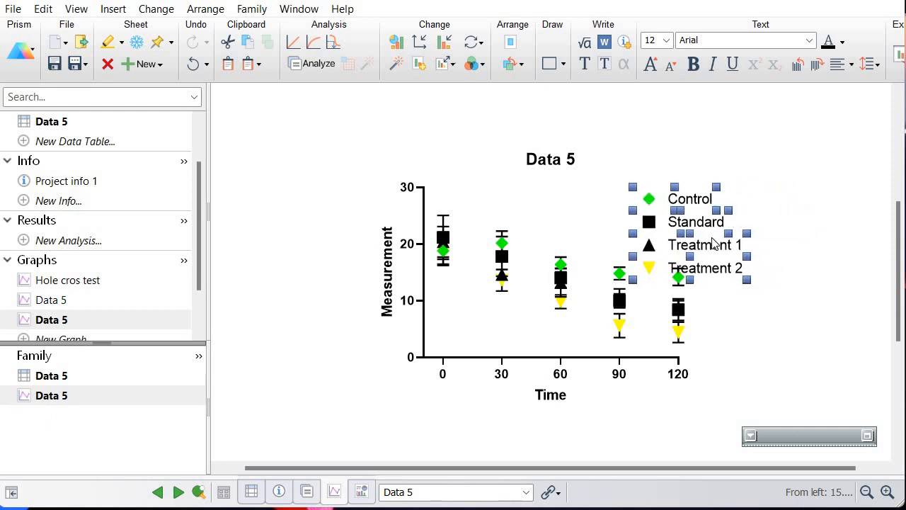
pyautogui.press('Up')
pyautogui.press('Up')
pyautogui.press('Up')
pyautogui.press('Up')
pyautogui.press('Up')
pyautogui.press('Up')
pyautogui.press('Up')
pyautogui.press('Up')
pyautogui.press('Up')
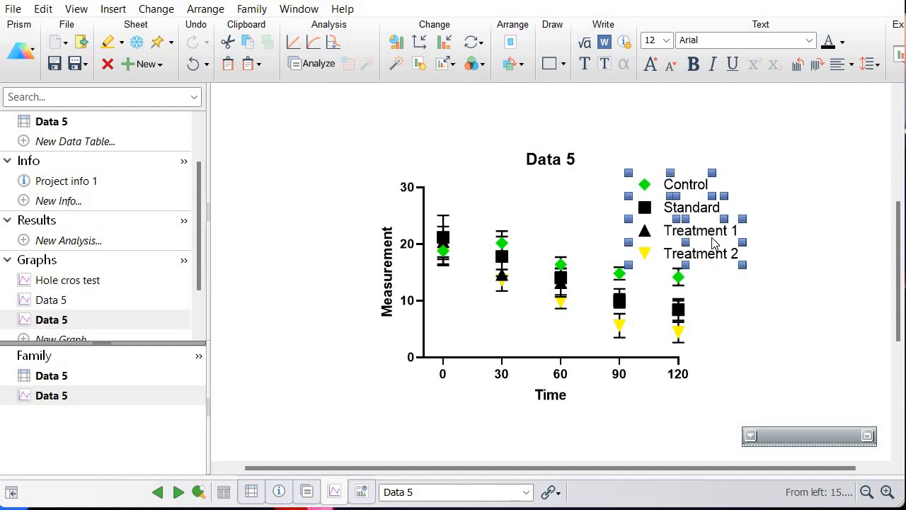
pyautogui.press('Up')
pyautogui.press('Left')
pyautogui.press('Left')
pyautogui.press('Left')
pyautogui.press('Left')
pyautogui.press('Left')
pyautogui.press('Left')
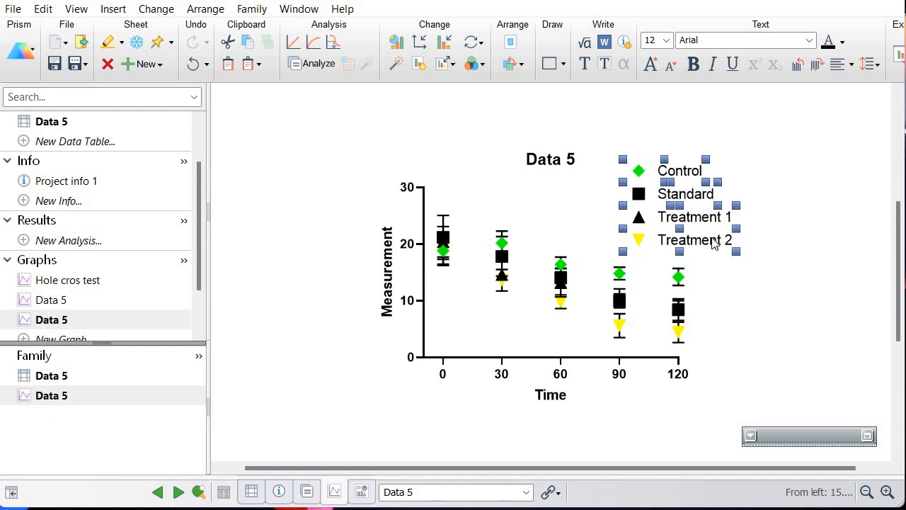
pyautogui.press('Left')
pyautogui.press('Left')
pyautogui.press('Left')
pyautogui.press('Left')
pyautogui.press('Left')
pyautogui.press('Up')
pyautogui.press('Up')
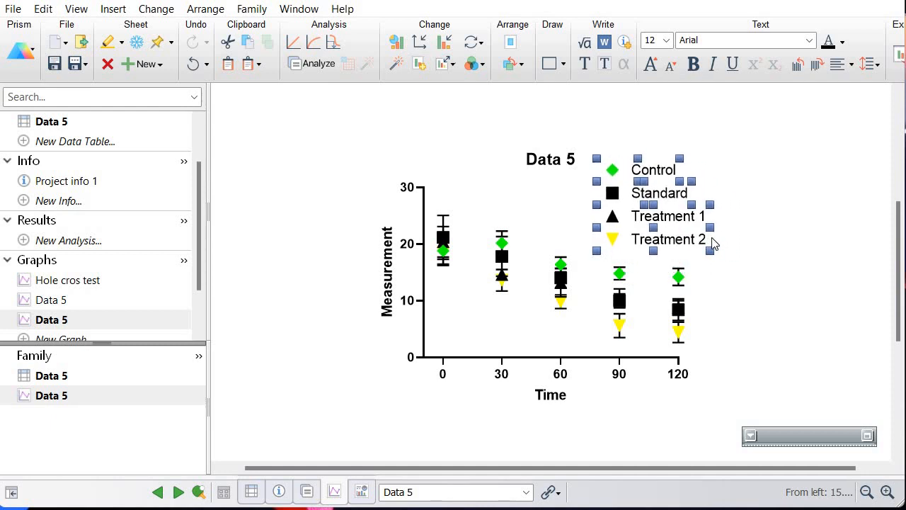
pyautogui.press('Up')
pyautogui.press('Up')
pyautogui.press('Up')
pyautogui.press('Up')
pyautogui.press('Left')
pyautogui.press('Left')
pyautogui.press('Left')
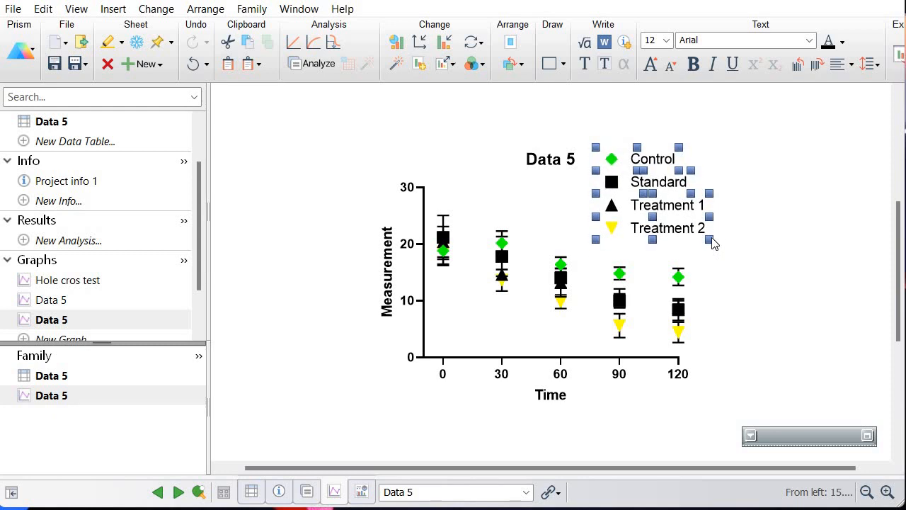
# - Delete the graph title "Data 5" above the plot
pyautogui.doubleClick(554, 157)
pyautogui.press('Delete')
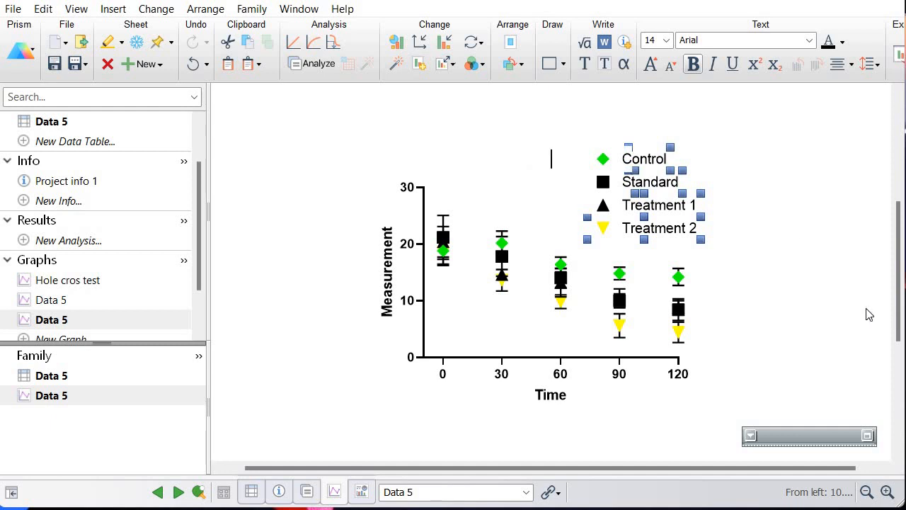
pyautogui.click(749, 314)
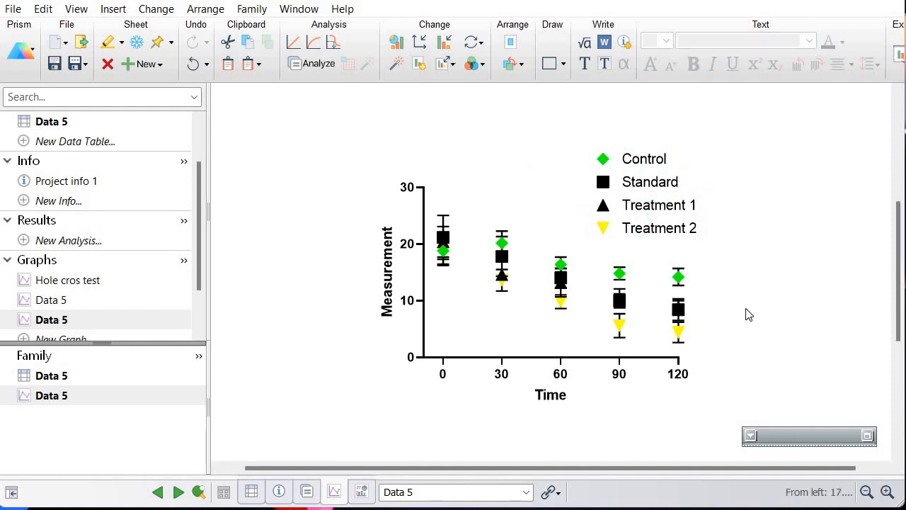